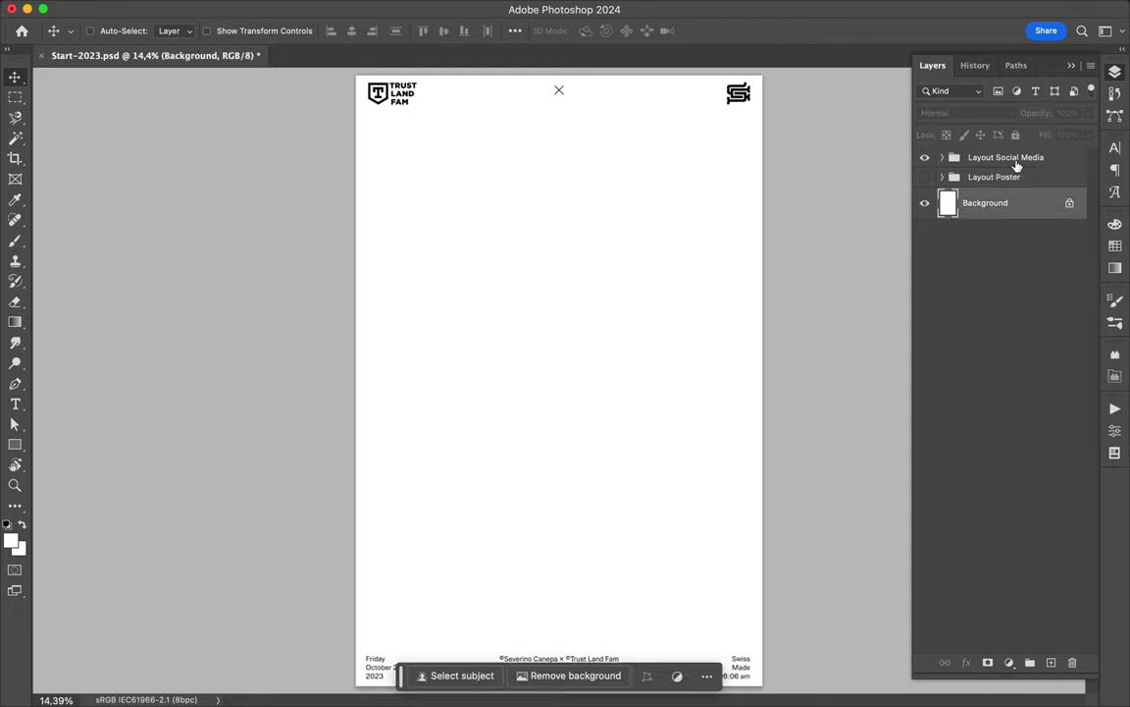
Step: Place the grungy white cement texture as an upright, centred panel on the poster
click(419, 71)
click(579, 105)
key(Right)
text(1 t)
key(Right)
text(i)
key(Right)
double_click(589, 51)
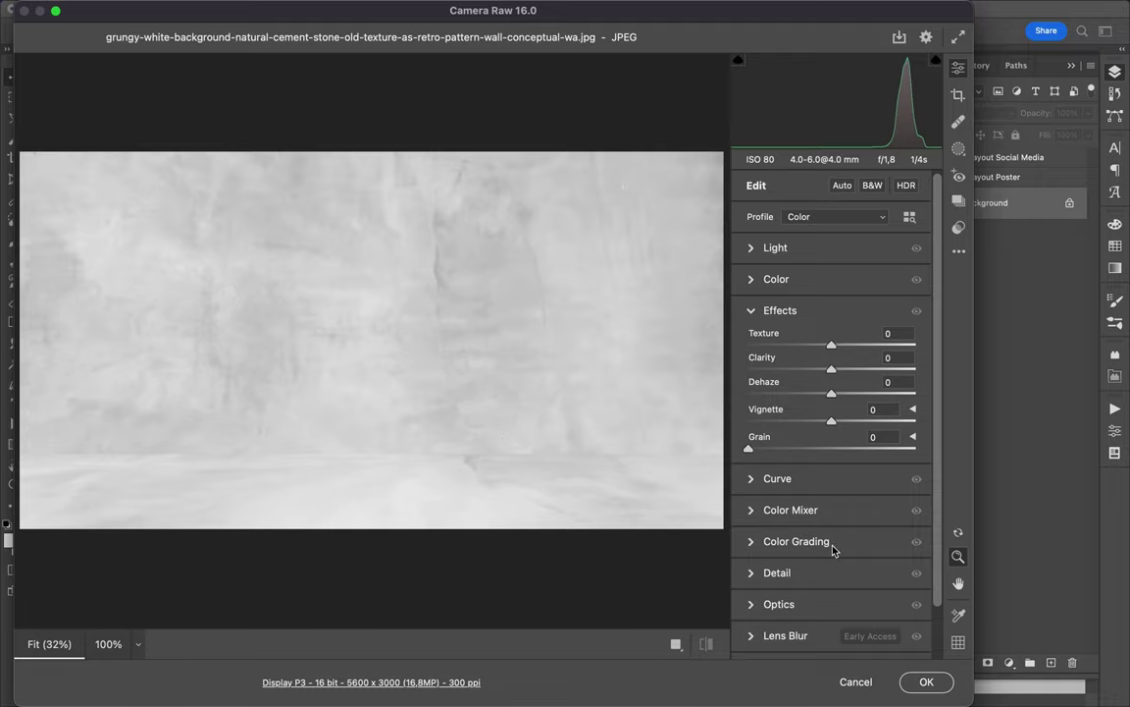
key(Return)
mouse_move(702, 437)
mouse_down()
mouse_move(740, 495)
mouse_move(707, 537)
mouse_up()
click(618, 578)
Step: Browse the texture folders toward the 75+ Tape Pieces BlackTape folder
click(605, 677)
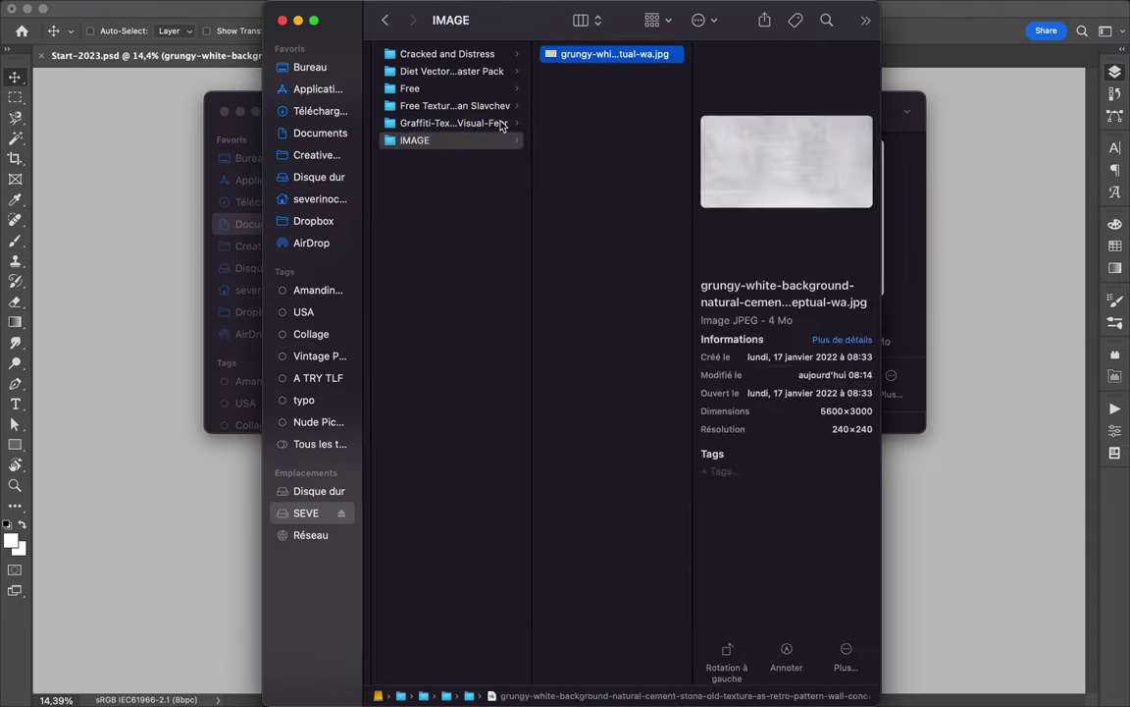
click(501, 125)
key(Left)
key(Up)
key(Right)
key(Down)
key(Down)
key(Down)
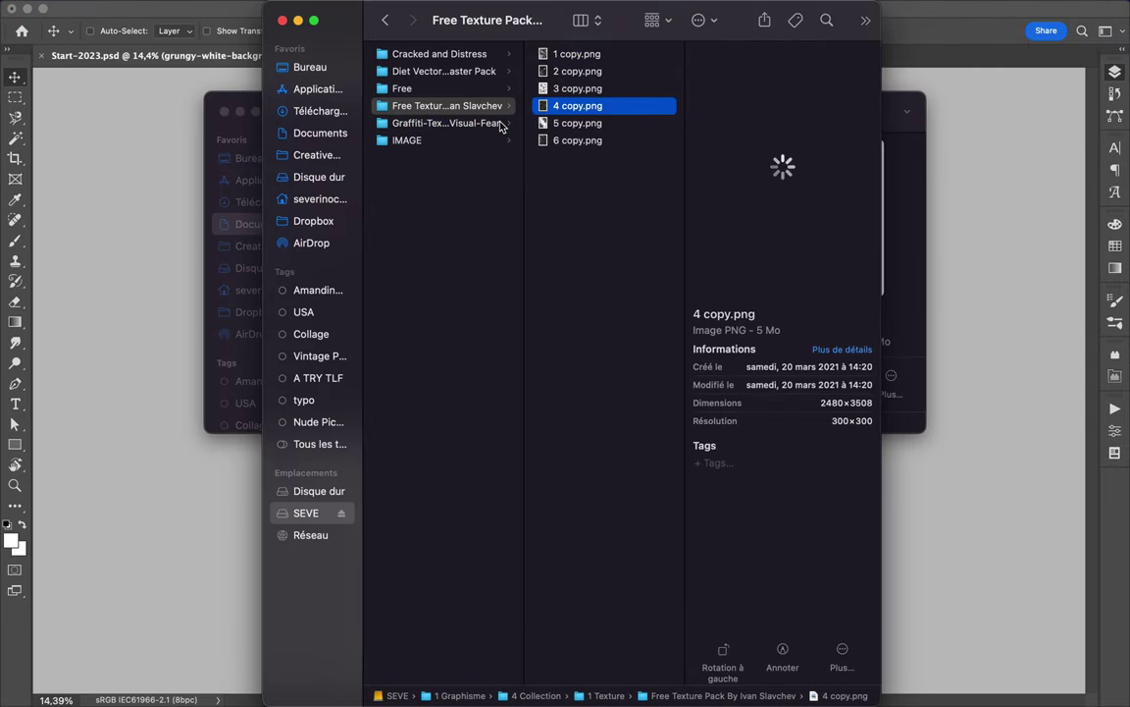
key(Left)
key(Up)
key(Right)
key(Down)
key(Right)
key(Left)
key(Left)
key(Up)
key(Up)
key(Right)
key(Right)
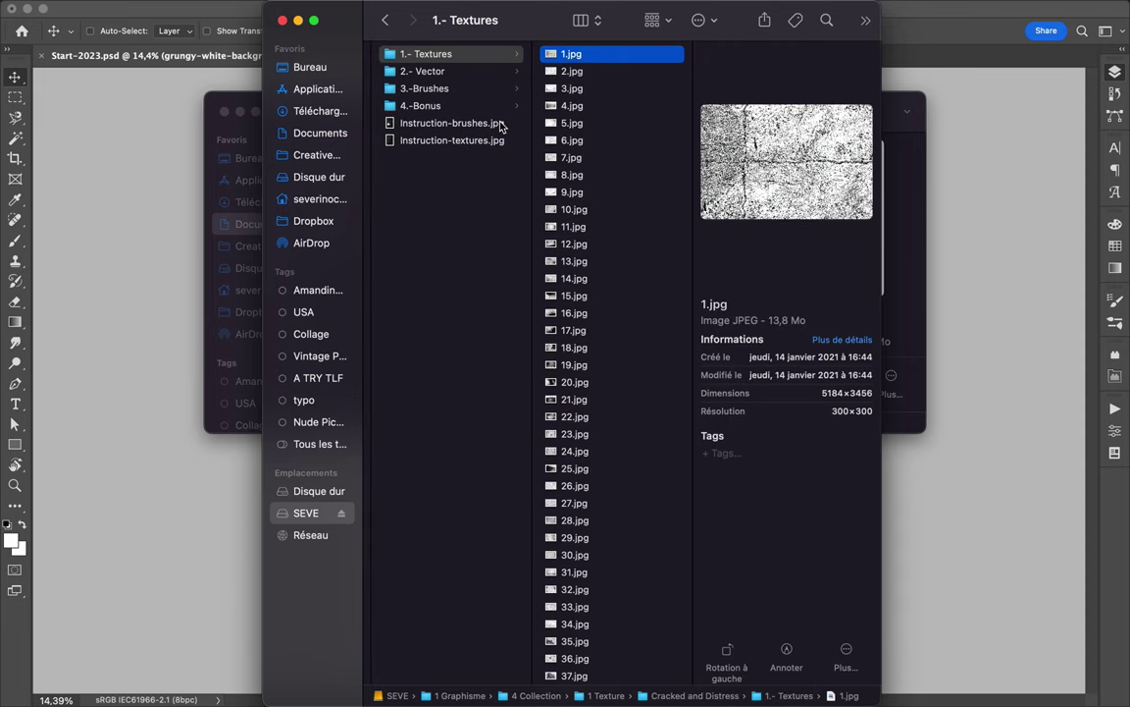
key(Down)
key(Down)
key(Down)
key(Down)
key(Left)
key(Down)
key(Down)
key(Left)
key(Left)
key(Down)
key(Down)
key(Right)
key(Right)
key(Right)
key(Right)
key(Left)
key(Left)
key(Left)
key(Down)
key(Right)
key(Right)
key(Down)
key(Down)
key(Left)
key(Left)
key(Down)
key(Right)
key(Right)
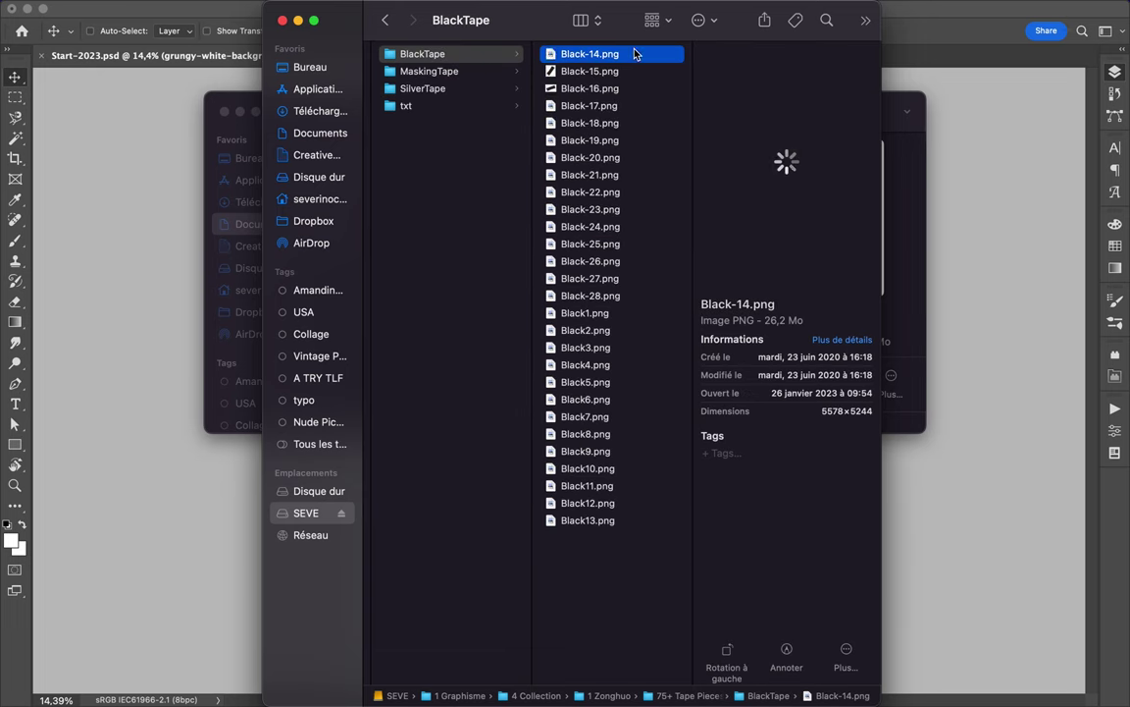
Step: Choose the Black-25 tape image and place it onto the poster
click(587, 299)
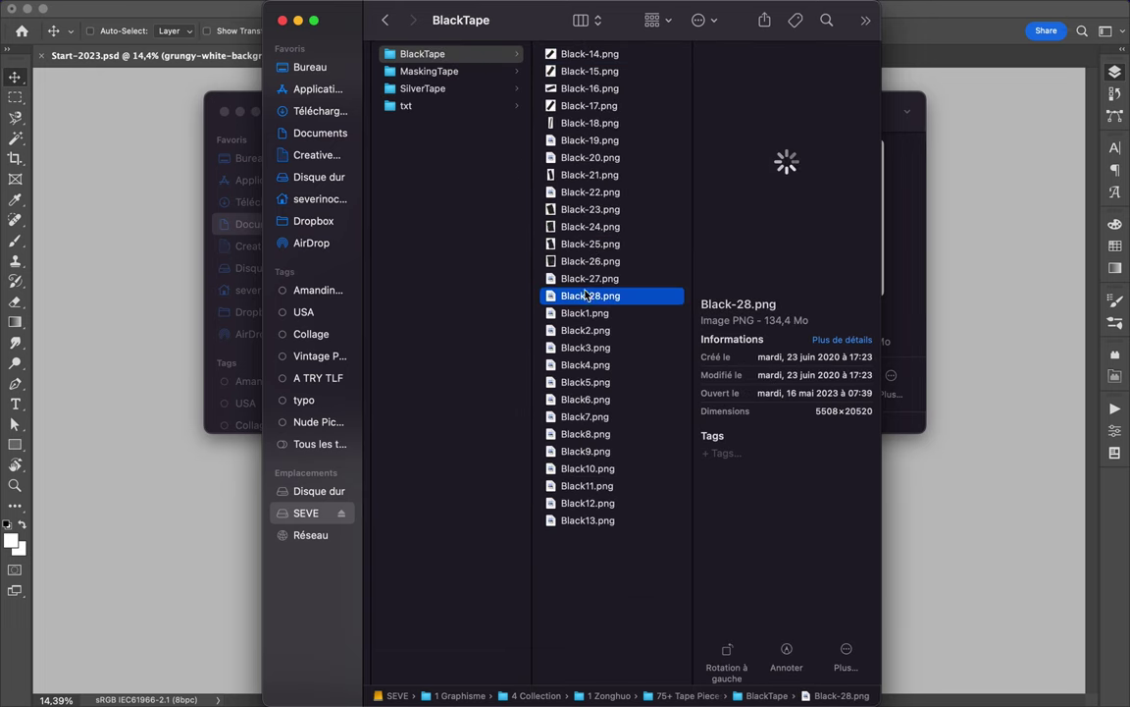
key(Up)
key(Up)
key(Up)
key(Return)
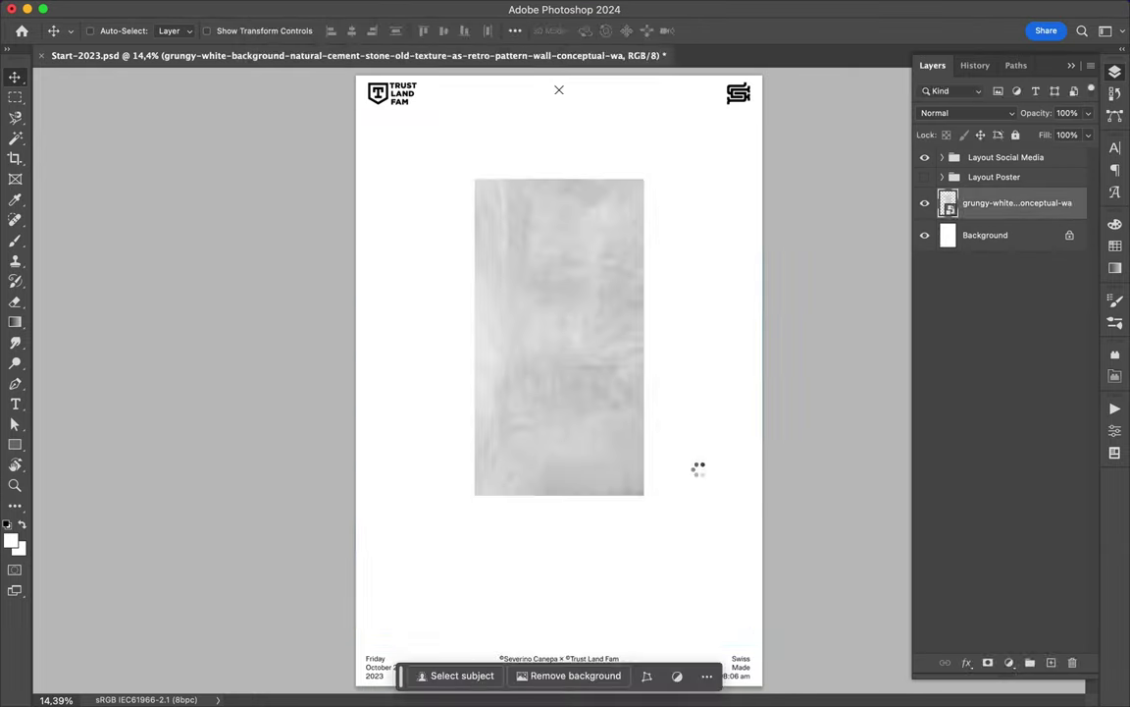
Step: Shrink and commit the Black-25 tape at the panel's lower right
drag(358, 118, 628, 464)
key(Return)
click(435, 675)
click(530, 91)
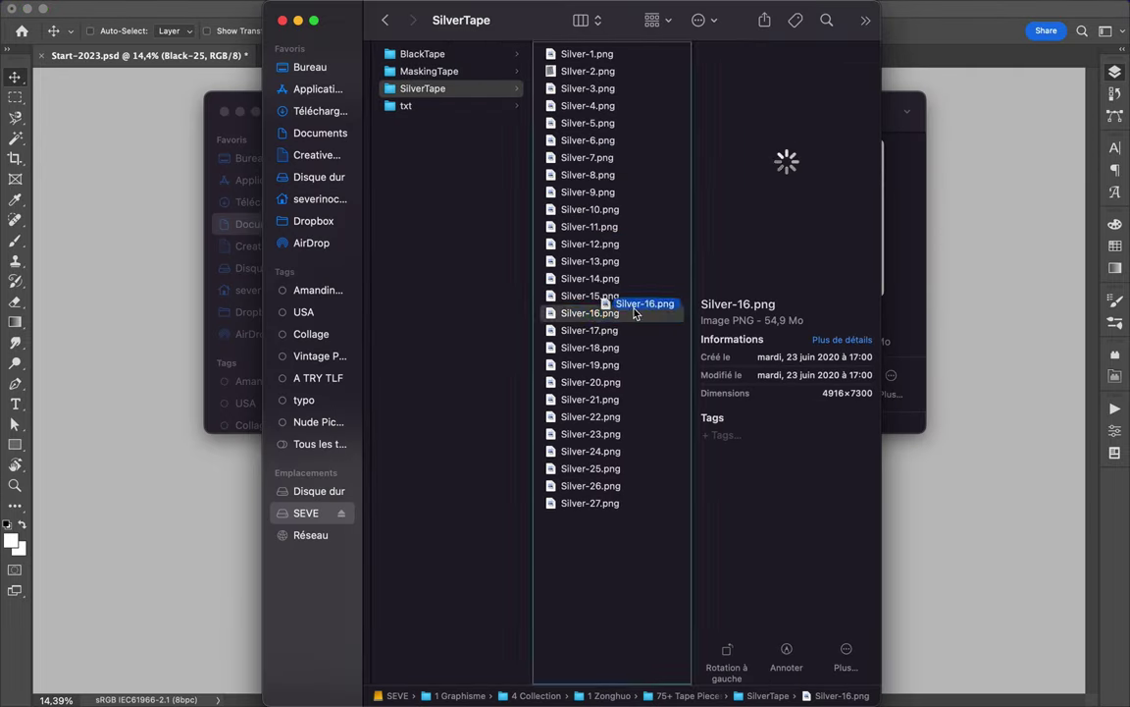
Step: Place Silver-16 at the left, scaled down and tilted about 11°
drag(635, 312, 636, 485)
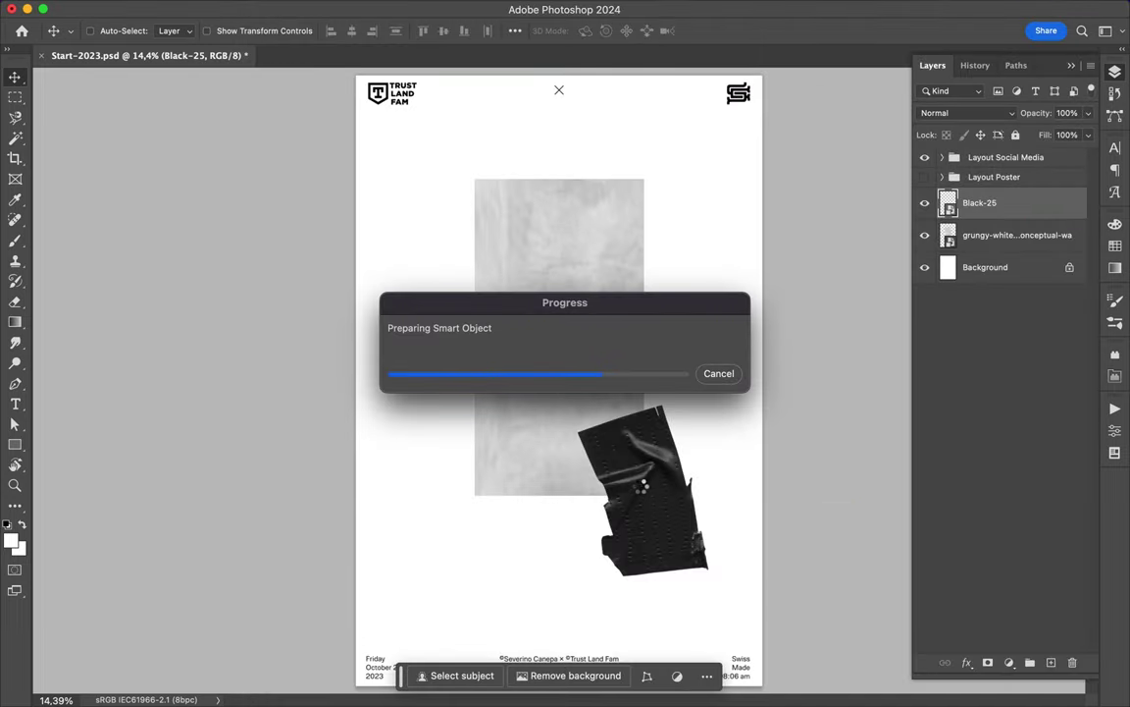
drag(756, 681, 416, 466)
drag(428, 324, 435, 328)
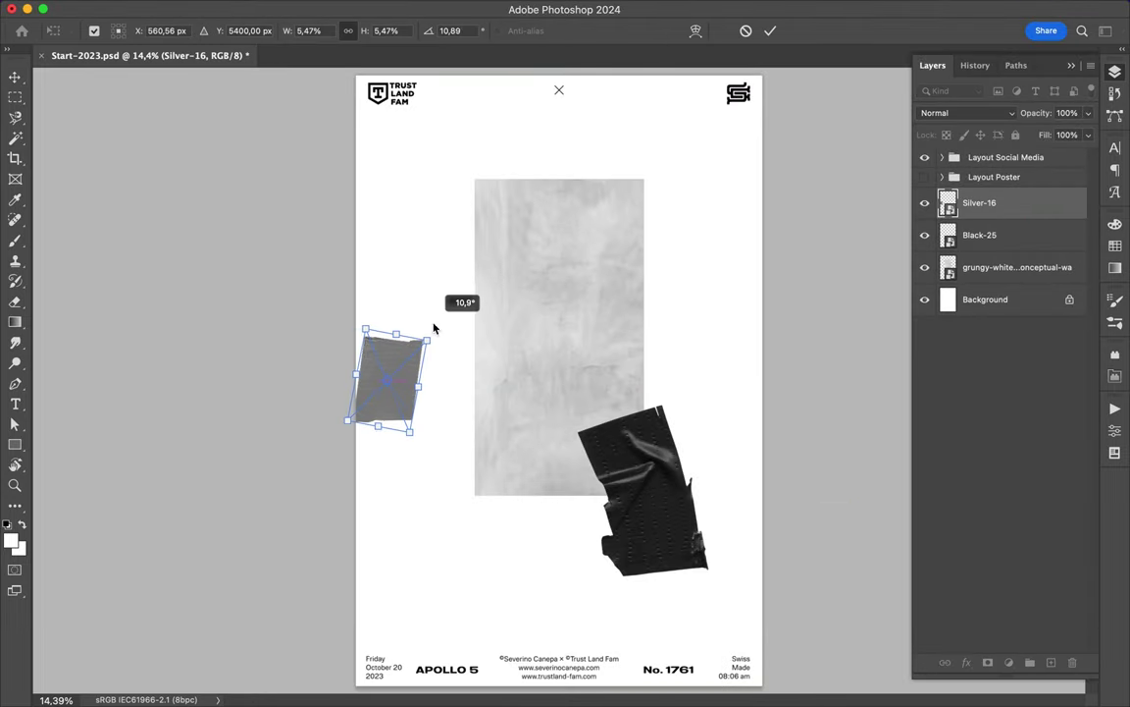
key(Return)
drag(393, 389, 467, 305)
click(480, 686)
click(580, 332)
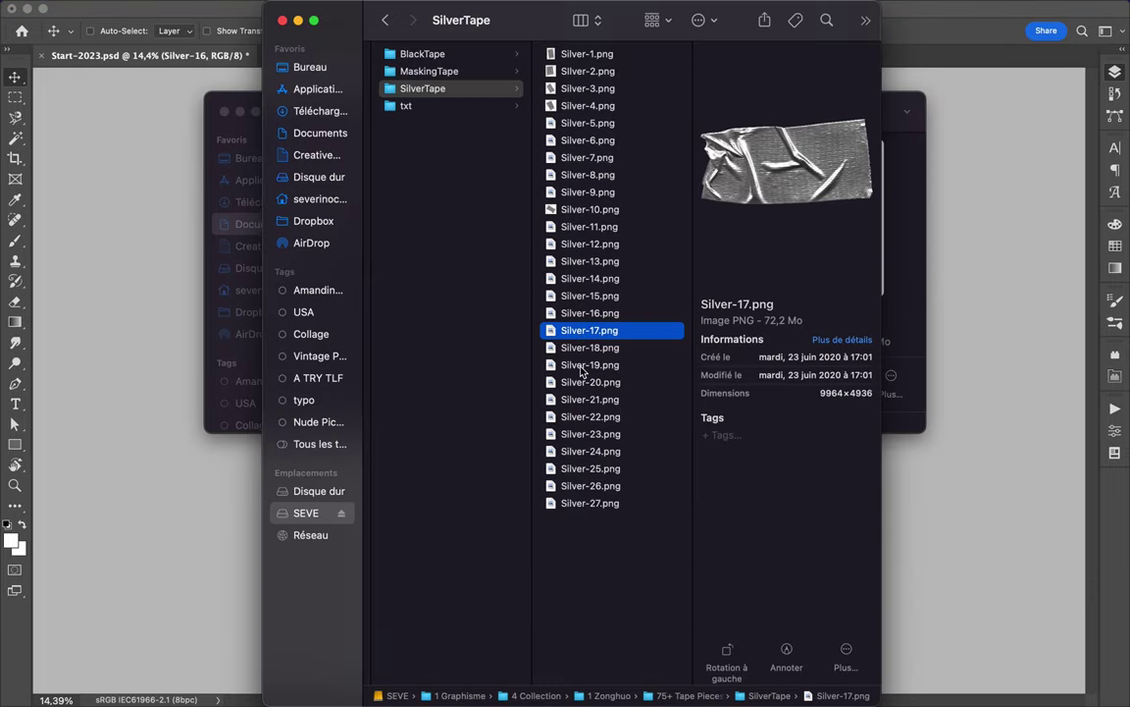
Step: Bring in Silver-17, Silver-18 and Silver-19 and shrink them to small pieces
drag(582, 371, 241, 511)
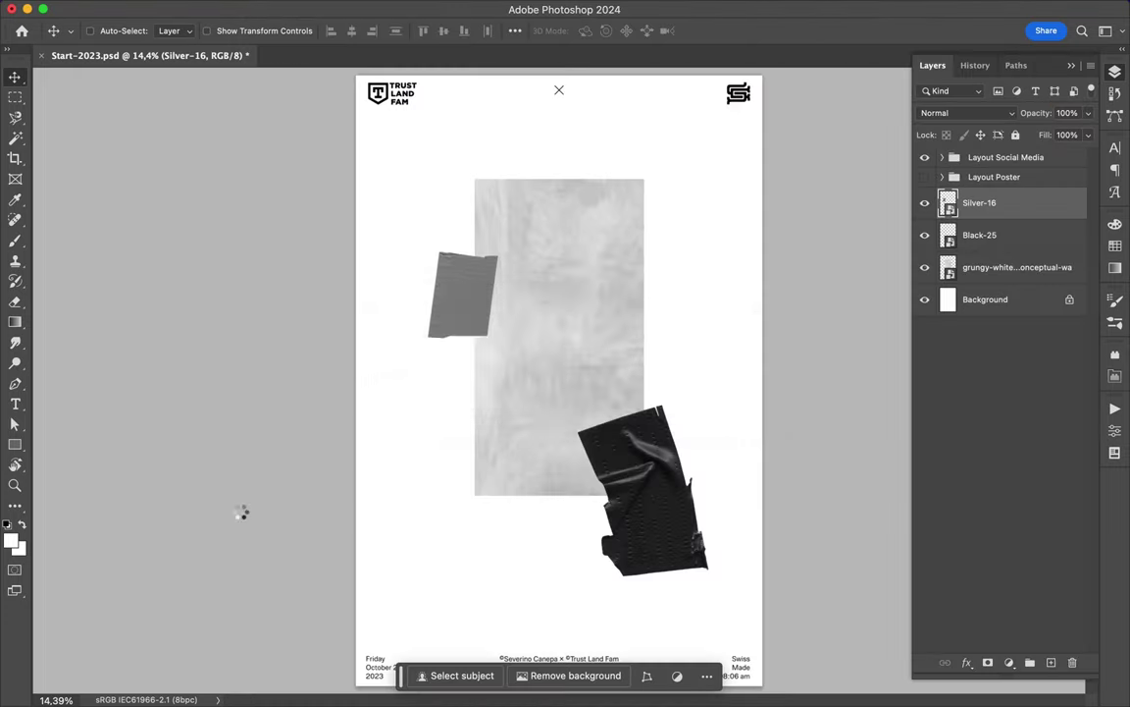
drag(354, 385, 648, 389)
mouse_move(290, 618)
mouse_down()
mouse_move(510, 403)
mouse_move(663, 435)
mouse_up()
mouse_move(422, 425)
mouse_down()
mouse_move(520, 468)
mouse_move(648, 422)
mouse_up()
key(Return)
mouse_move(714, 391)
mouse_down()
mouse_move(485, 535)
mouse_move(526, 457)
mouse_up()
key(Return)
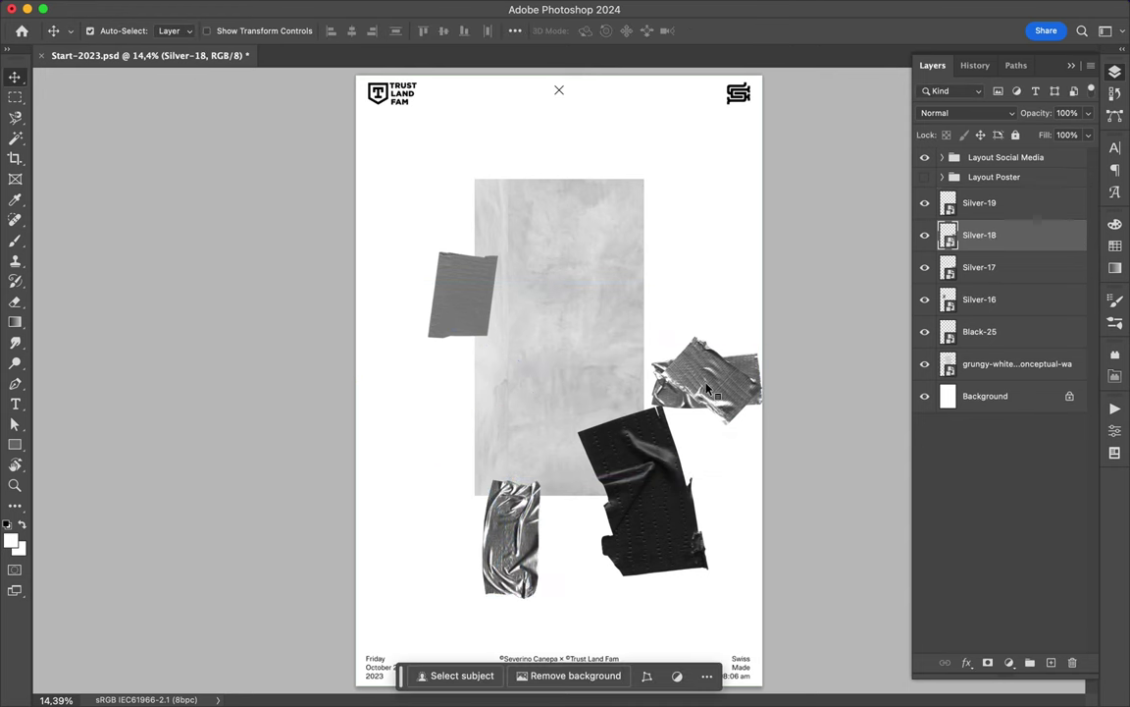
Step: Rotate Silver-17 to about -56° and set it near the upper left
drag(706, 383, 650, 285)
click(711, 388)
key(ctrl+t)
mouse_move(760, 353)
mouse_down()
mouse_move(691, 299)
mouse_move(687, 312)
mouse_up()
drag(709, 382, 477, 181)
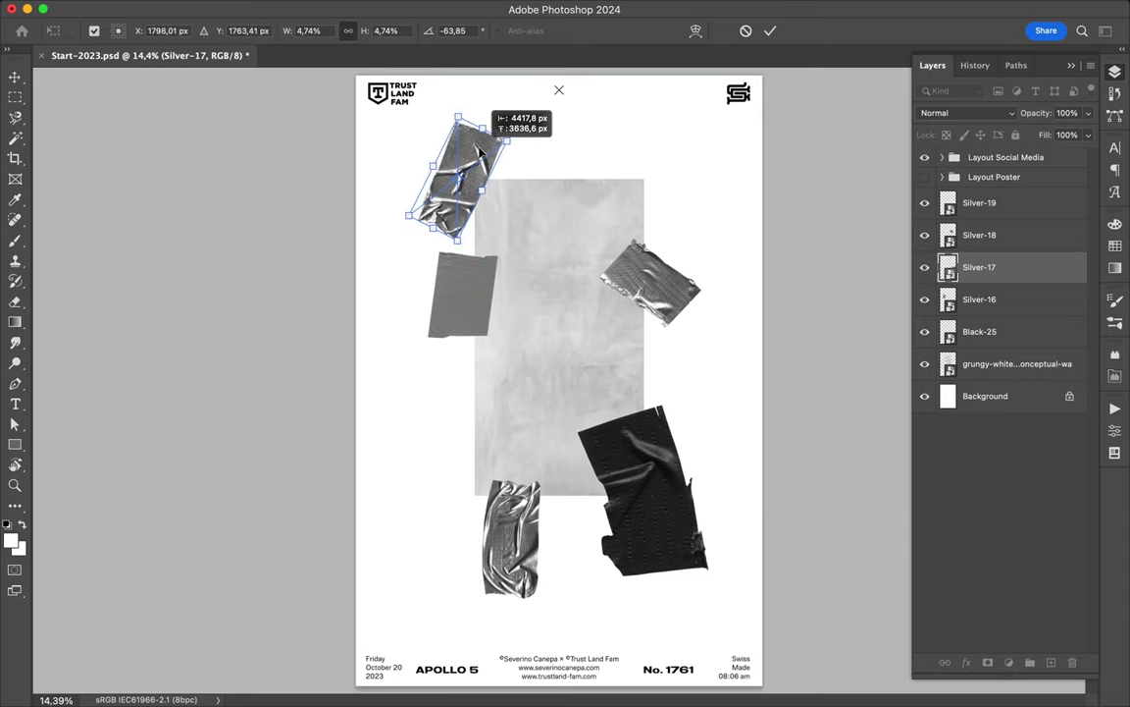
Step: Place Silver-20 through Silver-23, shrinking each to strips over the tapes
click(473, 689)
shift+click(593, 432)
mouse_move(593, 432)
mouse_down()
mouse_move(222, 467)
mouse_move(476, 400)
mouse_up()
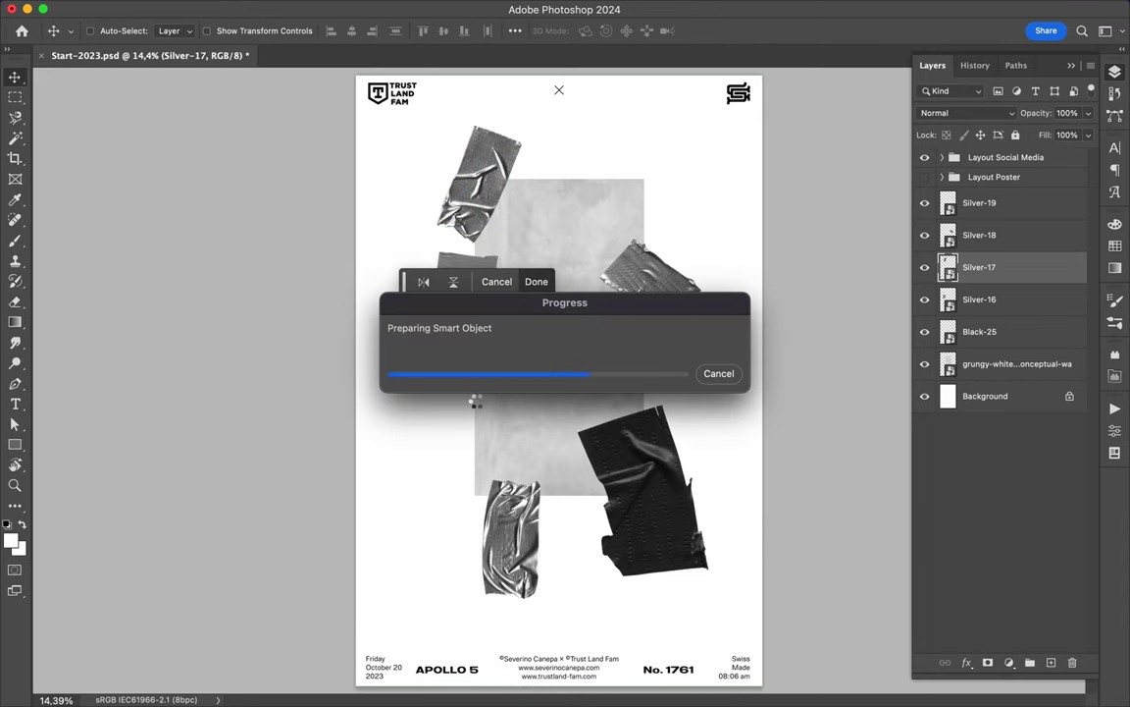
mouse_move(668, 662)
mouse_down()
mouse_move(613, 338)
mouse_move(620, 386)
mouse_up()
key(Return)
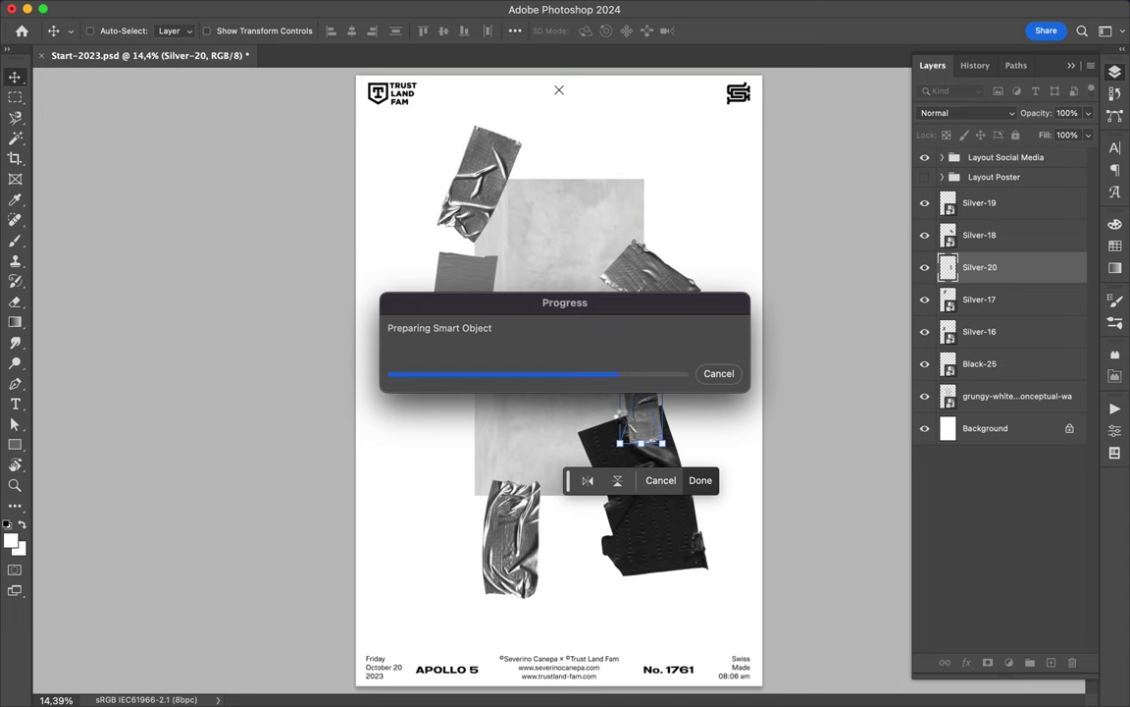
mouse_move(606, 652)
mouse_down()
mouse_move(540, 542)
mouse_move(530, 475)
mouse_up()
key(Return)
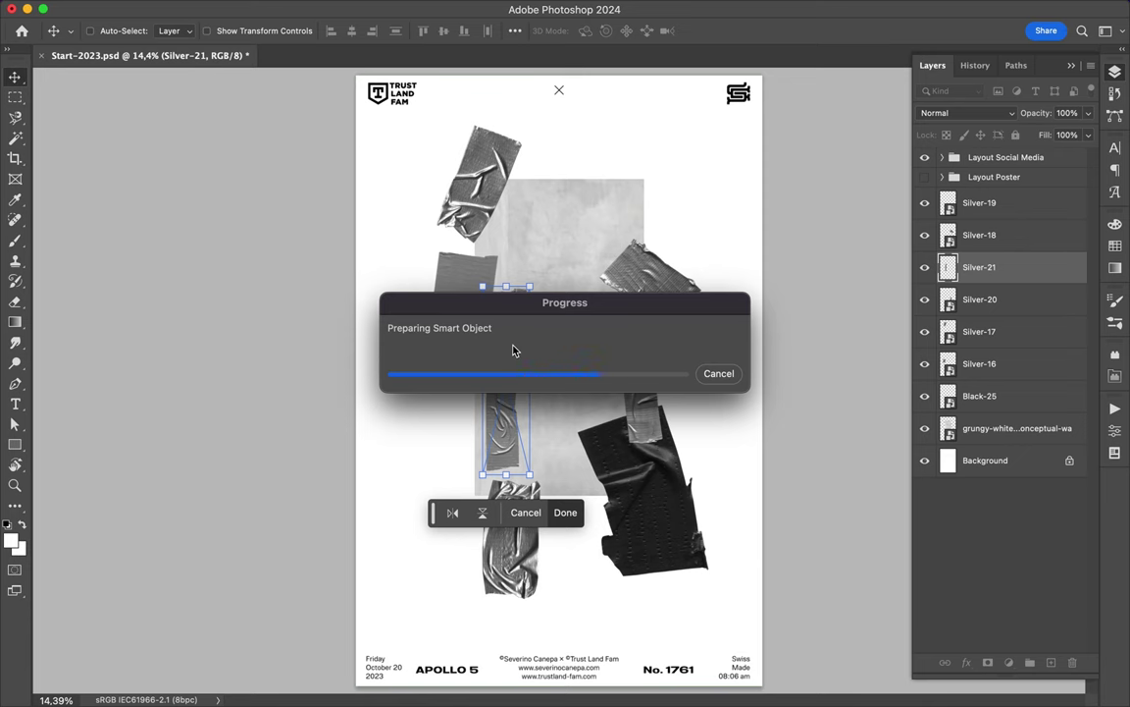
drag(391, 380, 674, 395)
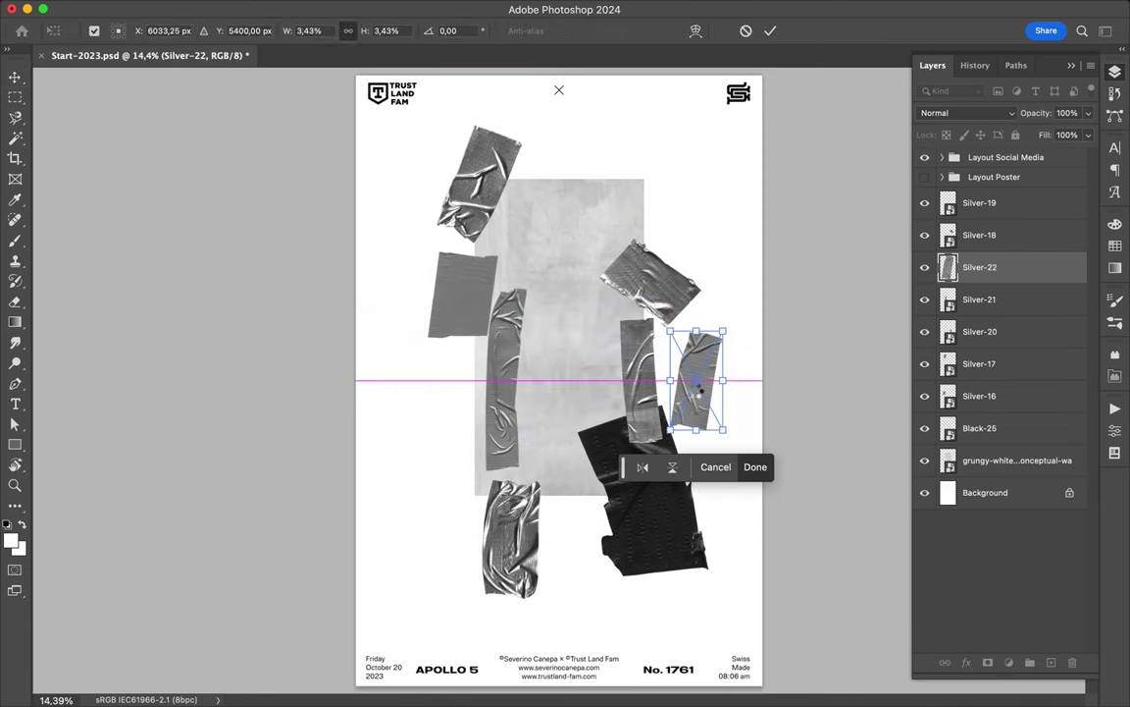
key(Return)
drag(579, 374, 444, 376)
key(Return)
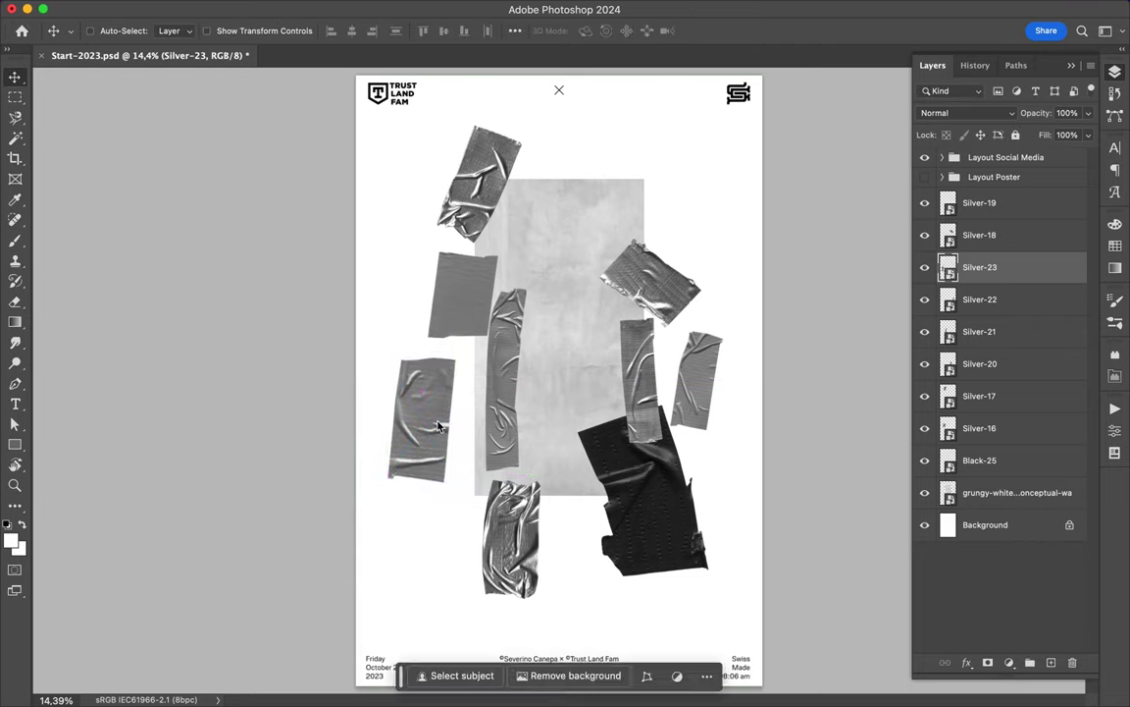
Step: Place Black6 through Black11 from BlackTape and shrink Black6
click(474, 677)
click(422, 54)
click(585, 400)
shift+click(586, 485)
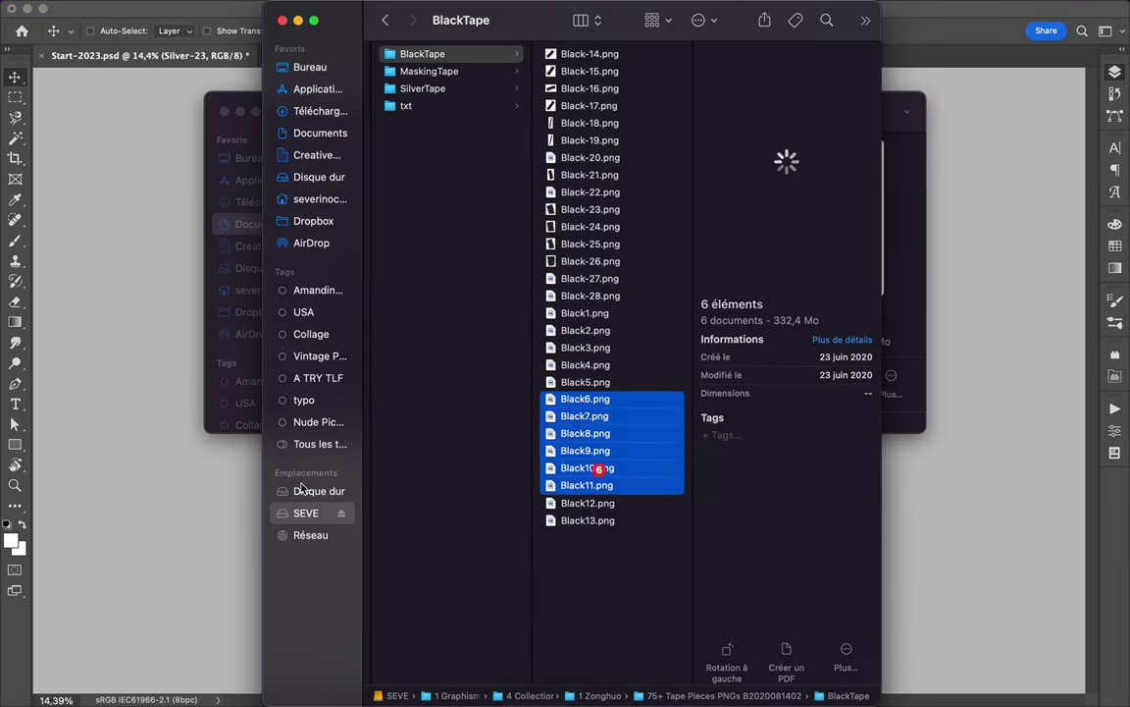
drag(592, 458, 467, 333)
drag(761, 379, 444, 380)
key(Return)
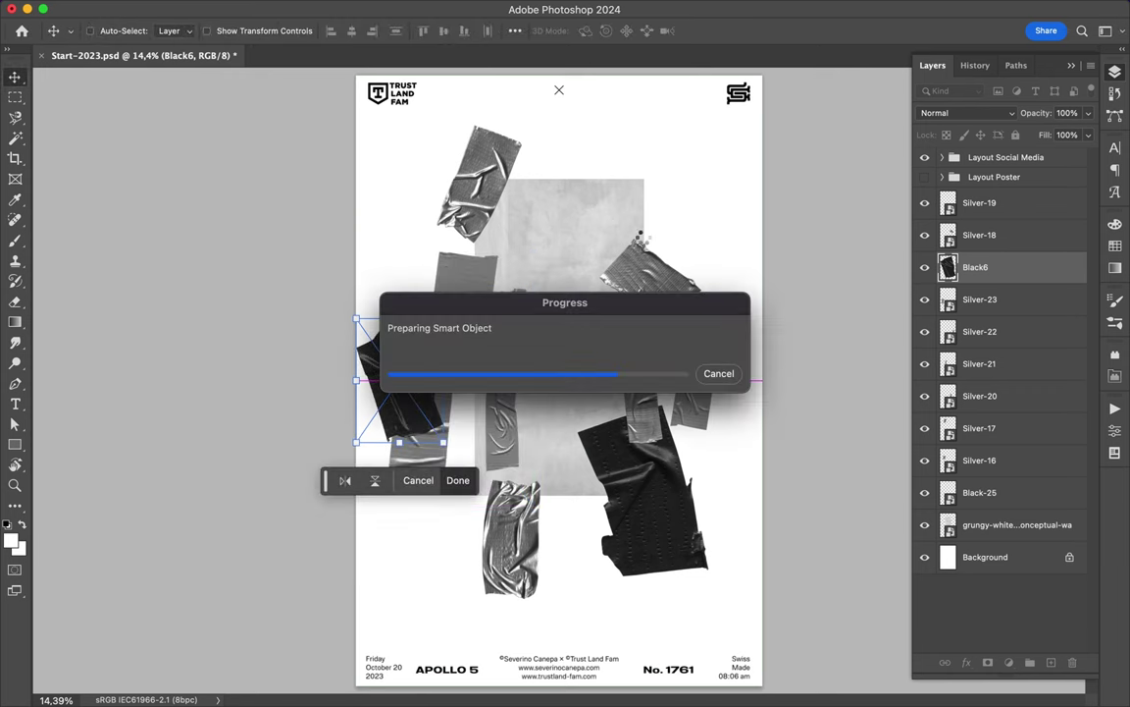
Step: Shrink and commit the Black7, Black8 and Black9 strips
mouse_move(757, 146)
mouse_down()
mouse_move(530, 315)
mouse_move(456, 339)
mouse_up()
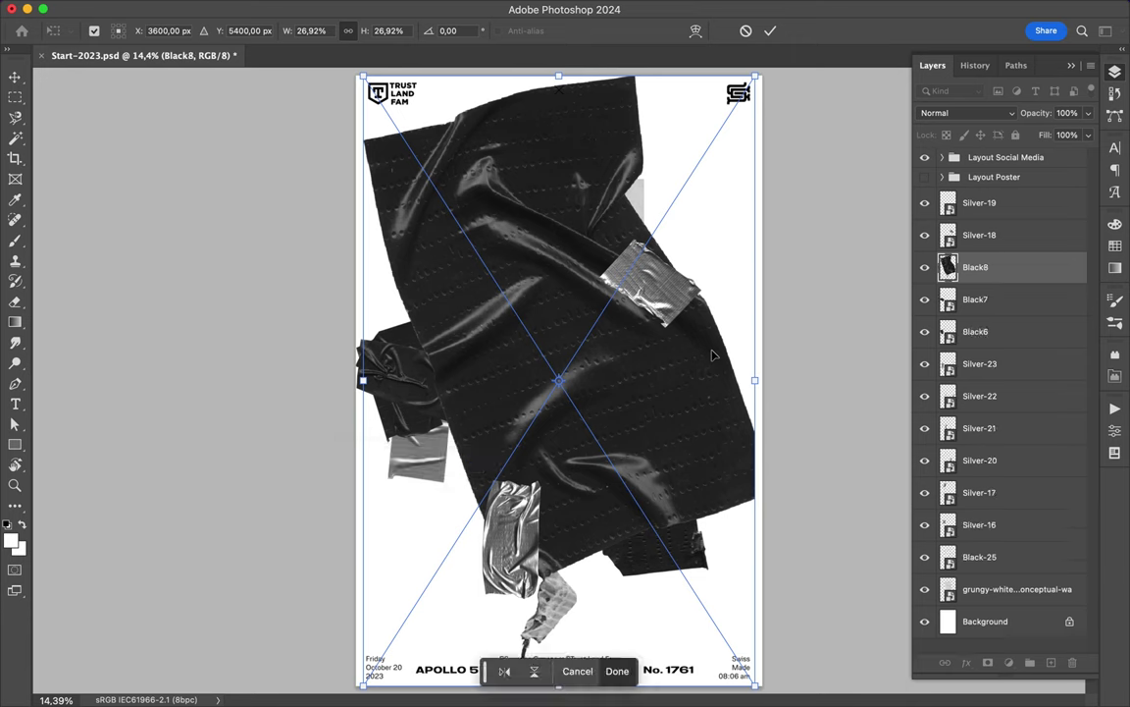
drag(754, 379, 458, 380)
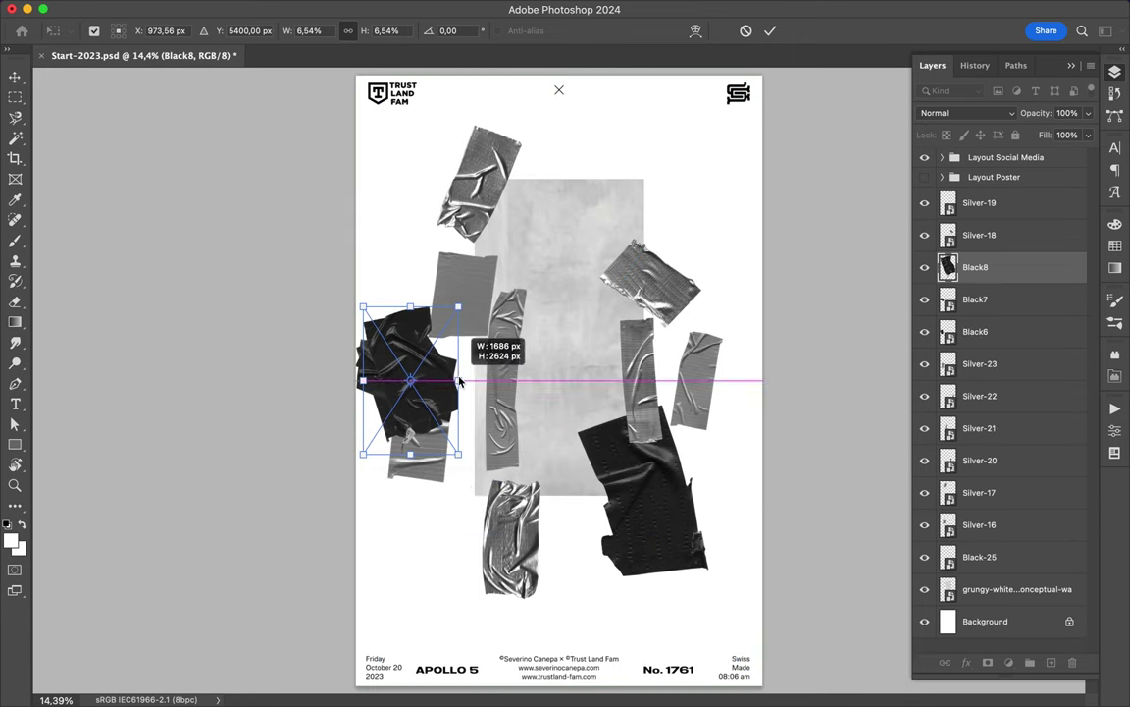
key(Return)
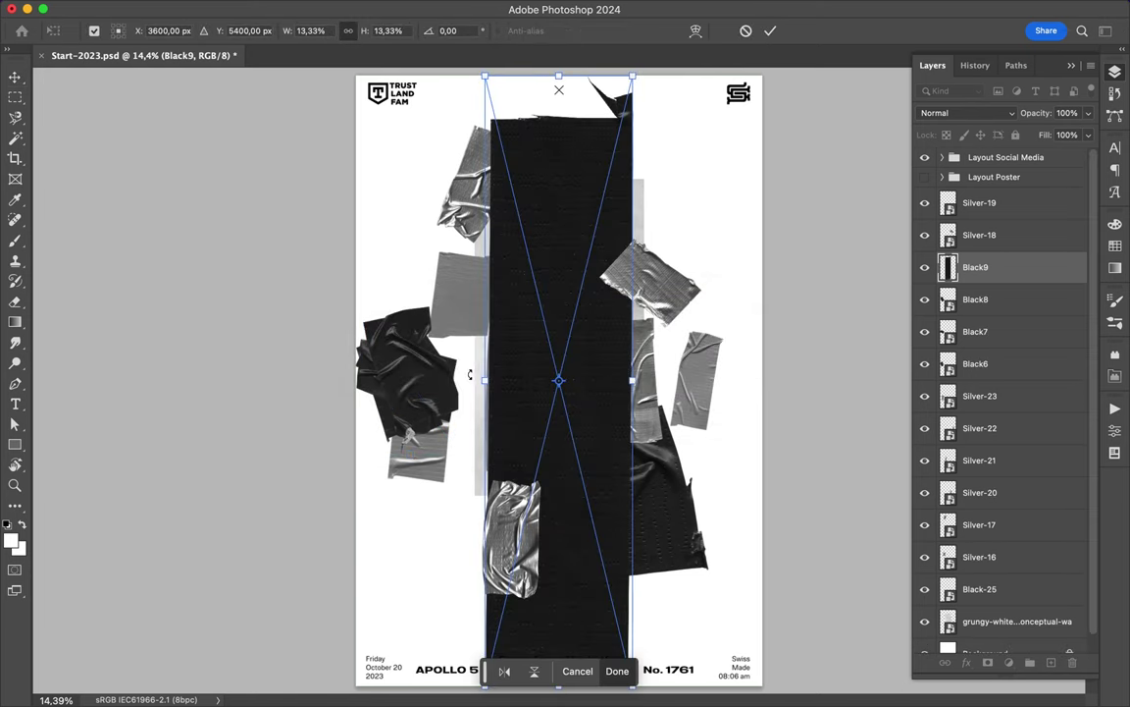
drag(632, 379, 531, 368)
key(Return)
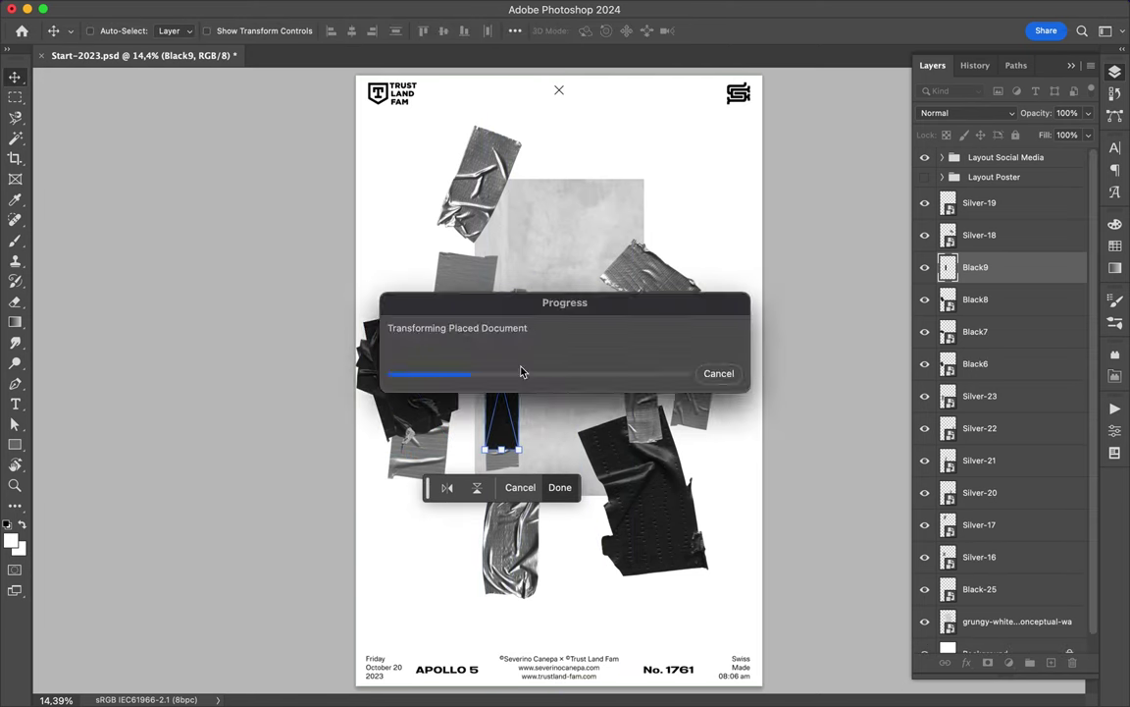
Step: Shrink and commit the Black10 and wide Black11 strips
drag(714, 379, 495, 370)
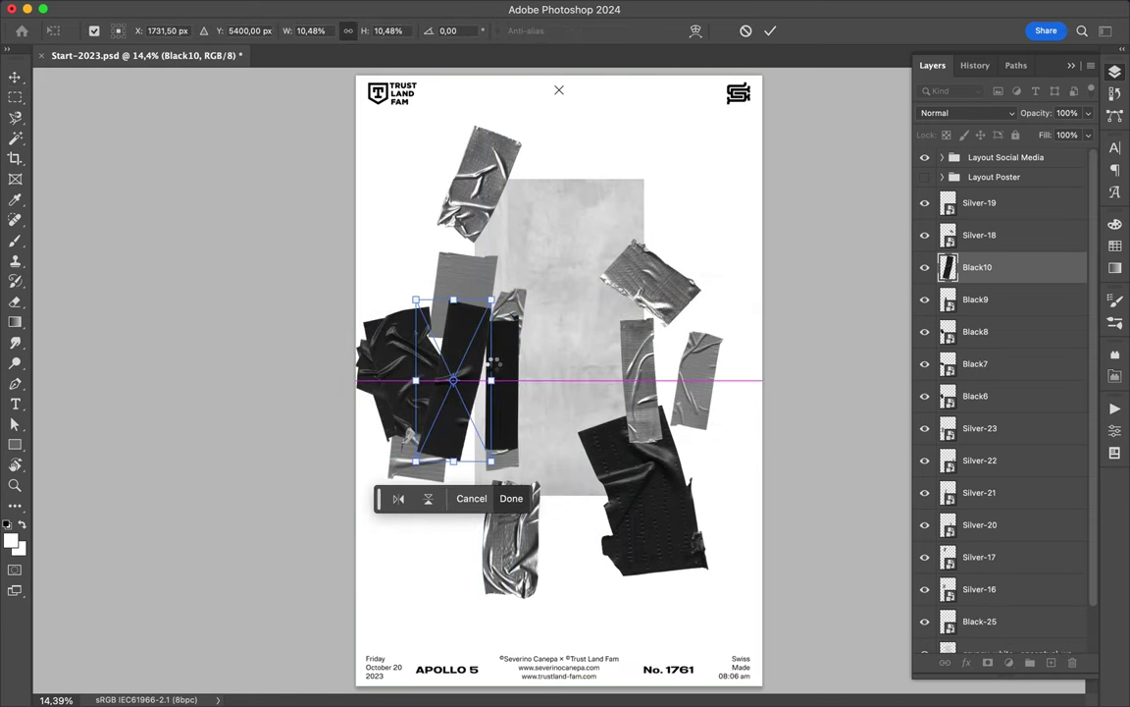
key(Return)
mouse_move(760, 432)
mouse_down()
mouse_move(559, 384)
mouse_move(520, 391)
mouse_move(693, 221)
mouse_up()
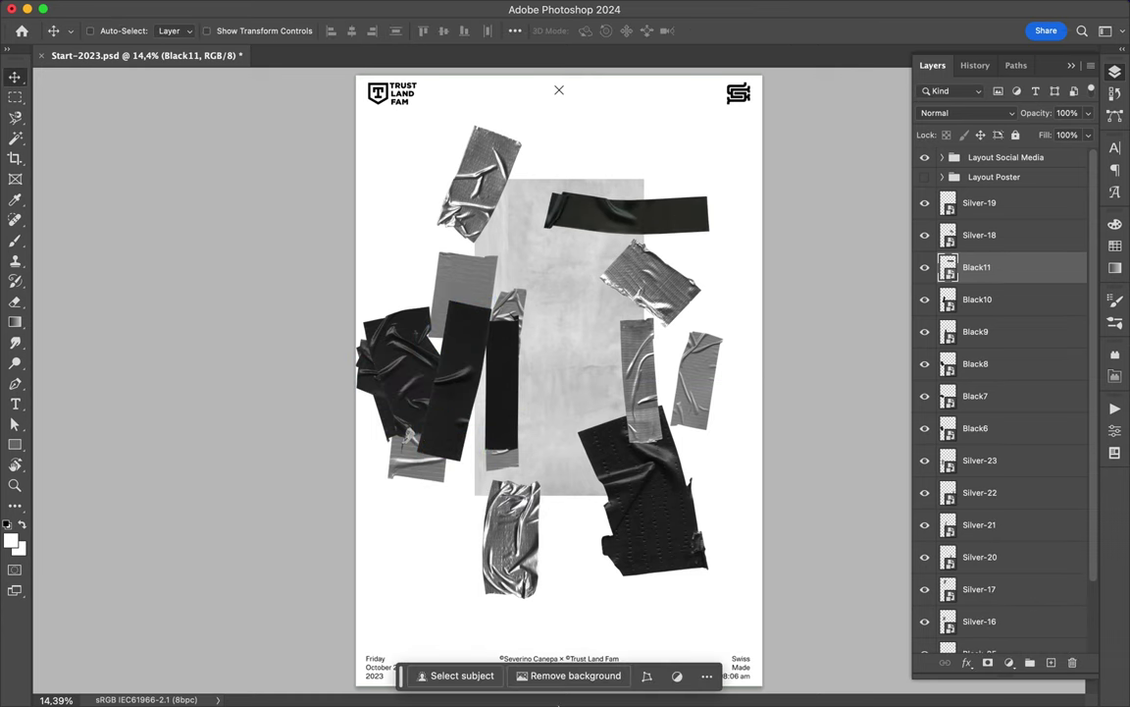
click(469, 681)
click(491, 71)
Step: Place Masking-11 at the panel centre and scale it down
click(591, 57)
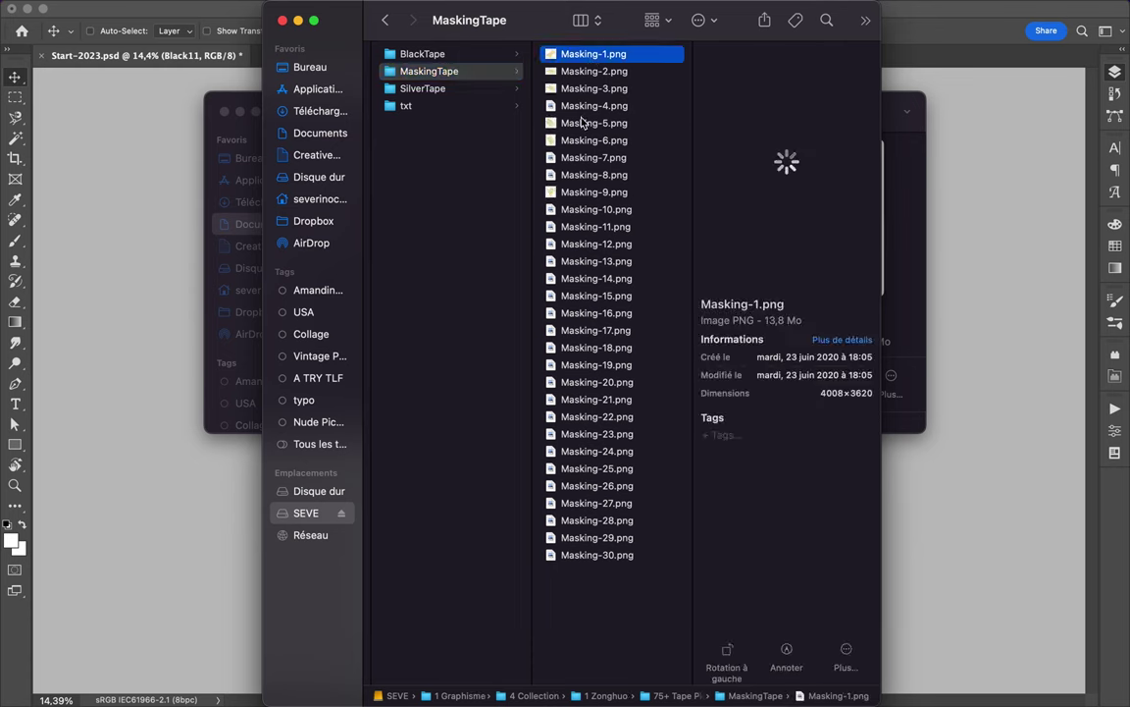
click(581, 120)
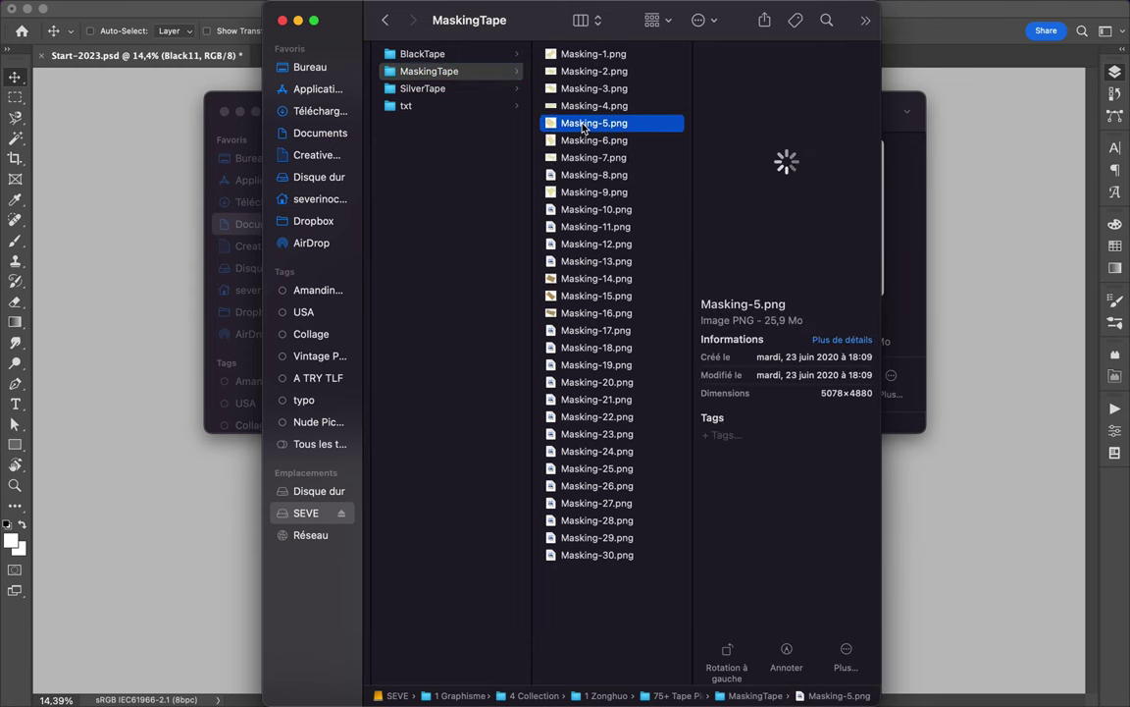
click(572, 227)
drag(595, 226, 565, 322)
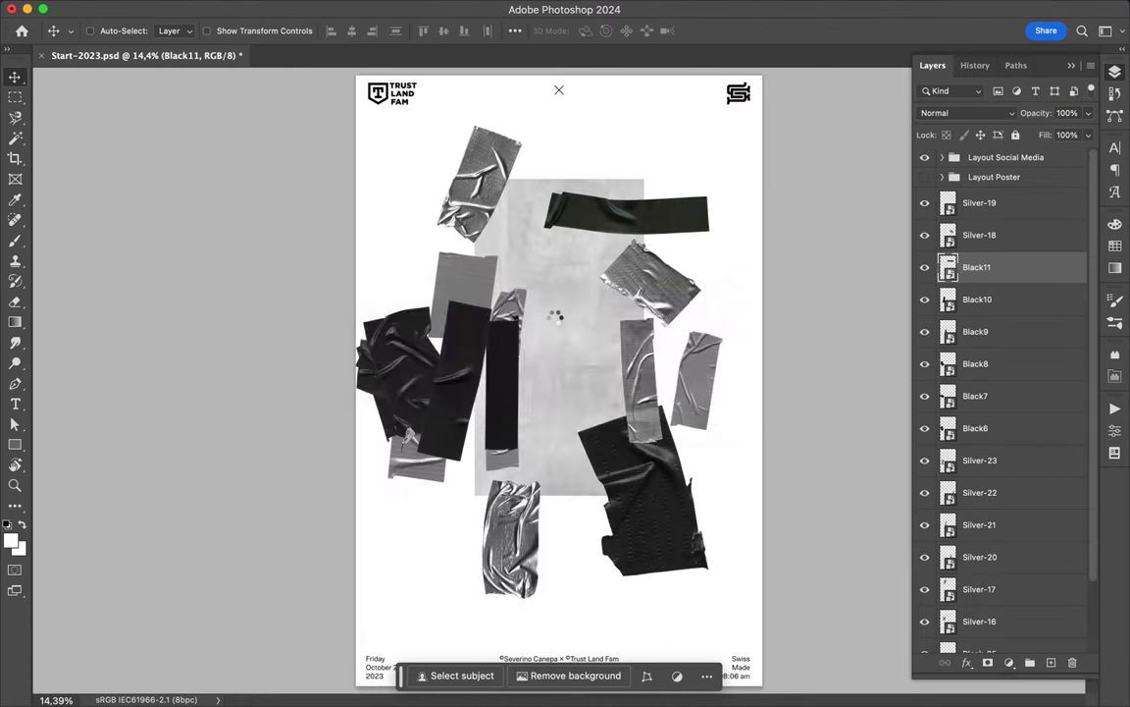
drag(761, 380, 597, 365)
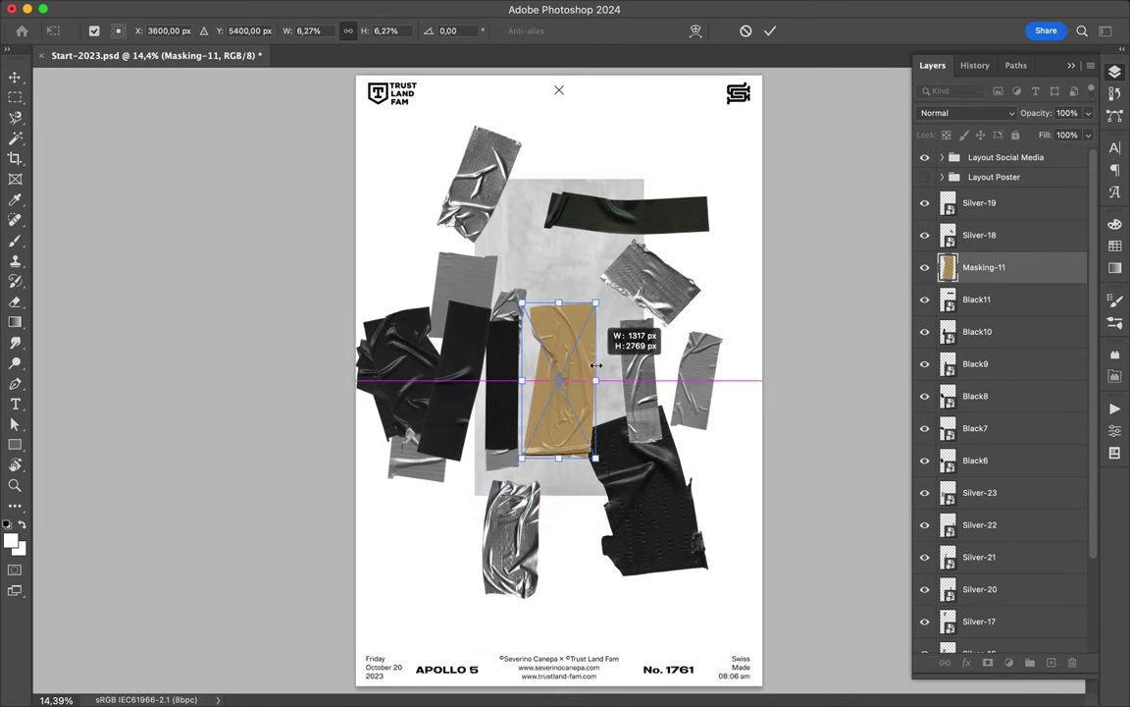
click(618, 497)
Step: Resize Black-25, move and slightly tilt Black9 right, and raise Black11 toward the top
drag(687, 589, 707, 416)
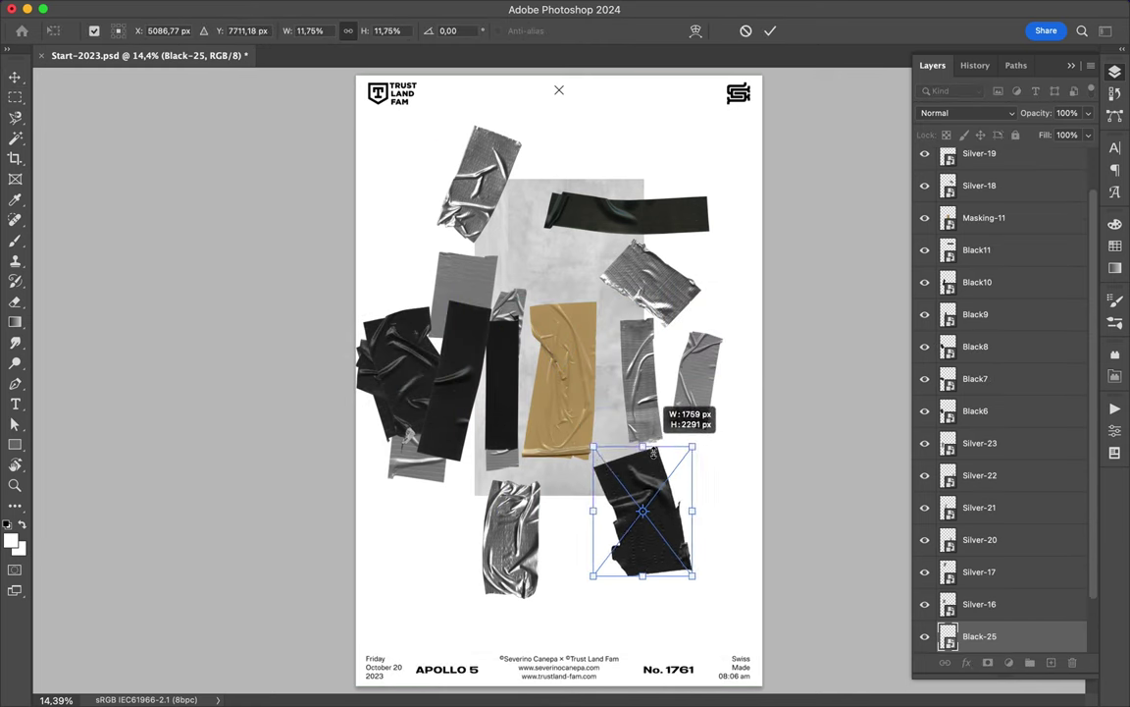
click(701, 614)
drag(503, 397, 720, 451)
key(ctrl+t)
drag(699, 361, 689, 365)
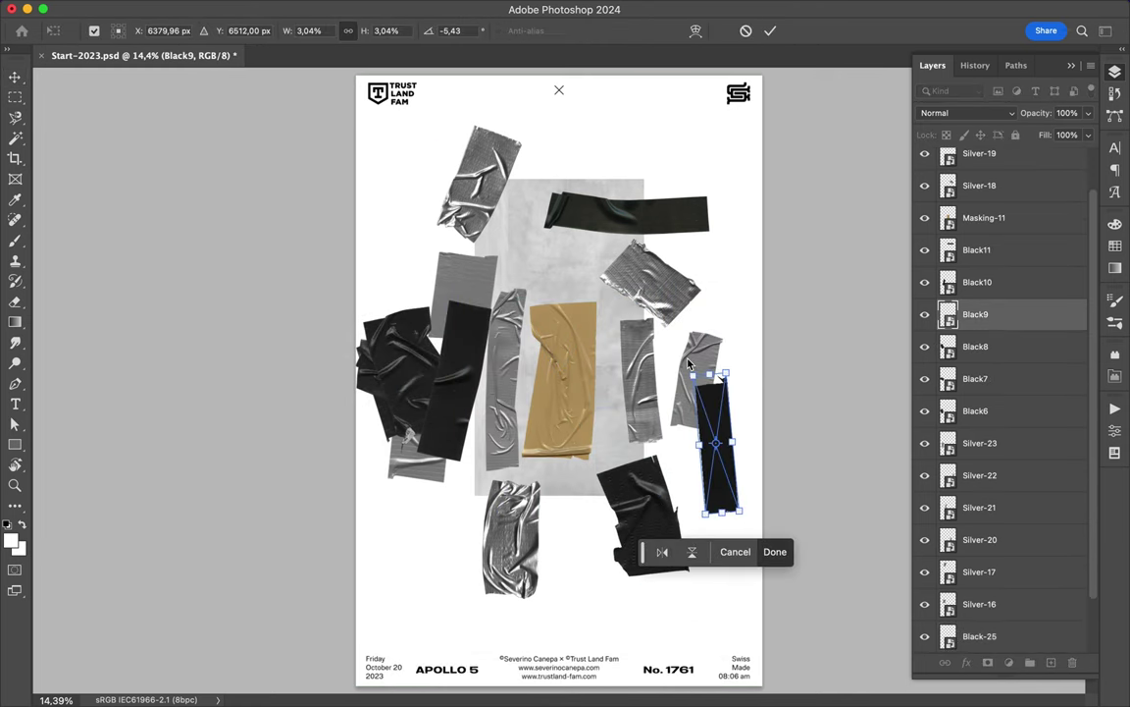
key(Return)
drag(611, 214, 628, 143)
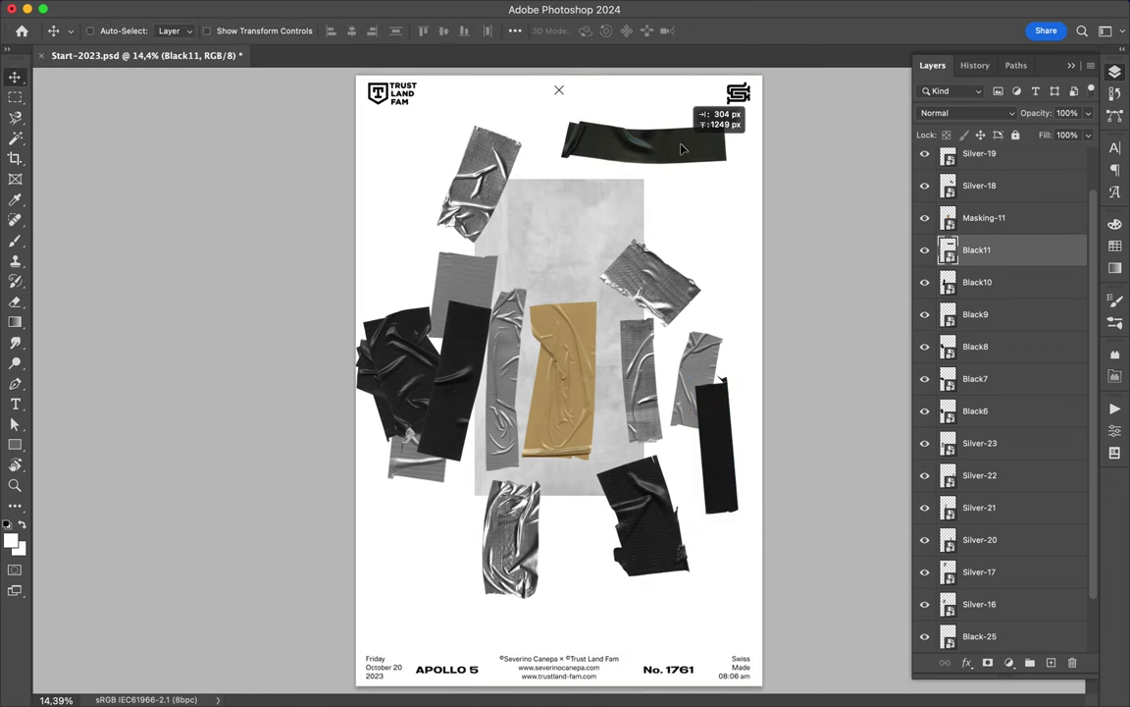
Step: Rearrange Silver-16, -18, -21, -22 and Black6–Black8 strips around the panel
click(469, 292)
drag(470, 292, 367, 257)
drag(467, 343, 449, 285)
mouse_move(694, 368)
mouse_down()
mouse_move(719, 297)
mouse_move(721, 209)
mouse_up()
drag(616, 273, 600, 234)
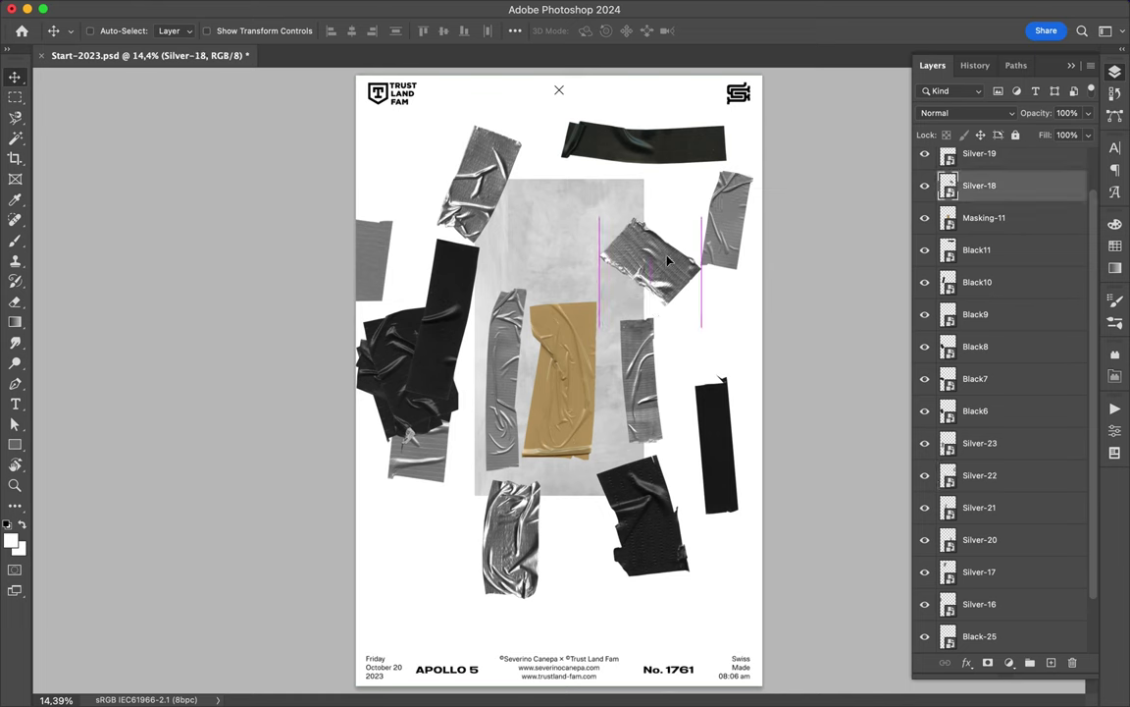
drag(504, 439, 481, 432)
drag(643, 500, 728, 564)
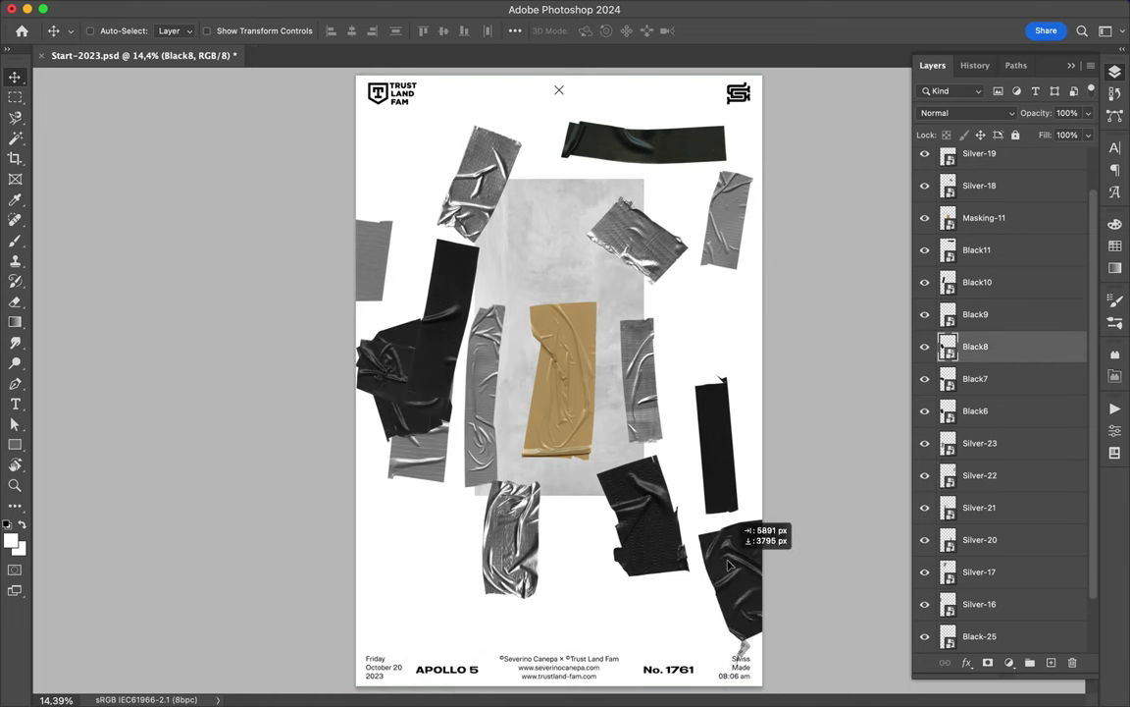
drag(402, 388, 408, 545)
drag(457, 412, 589, 540)
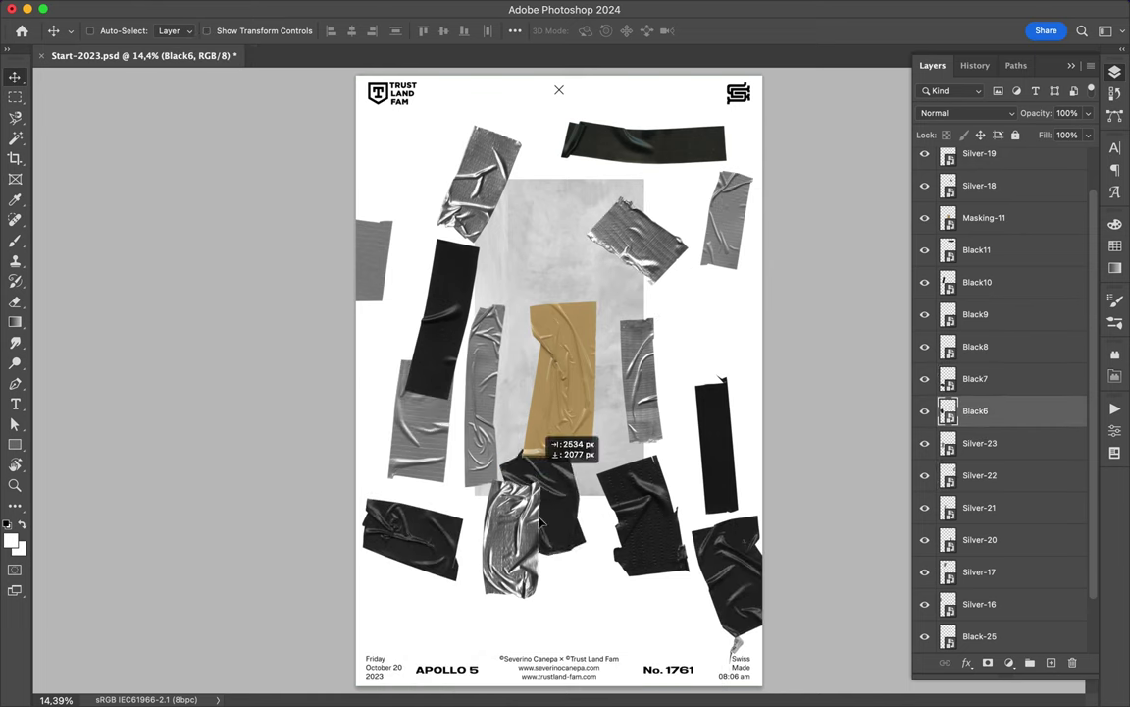
Step: Rotate Black6 slightly and shift more strips, moving Silver-21 up and left
key(ctrl+t)
drag(628, 652, 642, 628)
key(Return)
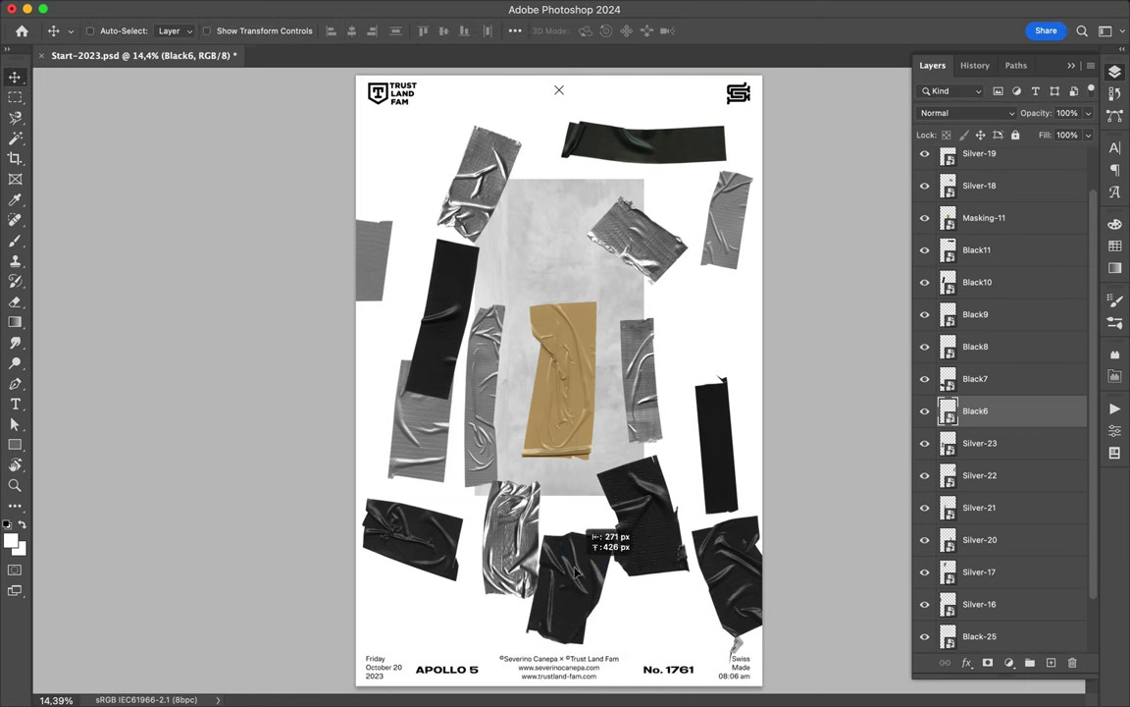
drag(648, 383, 663, 385)
drag(442, 324, 403, 260)
mouse_move(484, 388)
mouse_down()
mouse_move(454, 329)
mouse_move(388, 383)
mouse_up()
Step: Rotate the Silver-19 strip and move Black6 up beside the grey panel
click(510, 534)
key(ctrl+t)
mouse_move(540, 481)
mouse_down()
mouse_move(505, 537)
mouse_move(491, 606)
mouse_up()
mouse_move(719, 415)
mouse_down()
mouse_move(670, 208)
mouse_move(733, 390)
mouse_up()
click(643, 143)
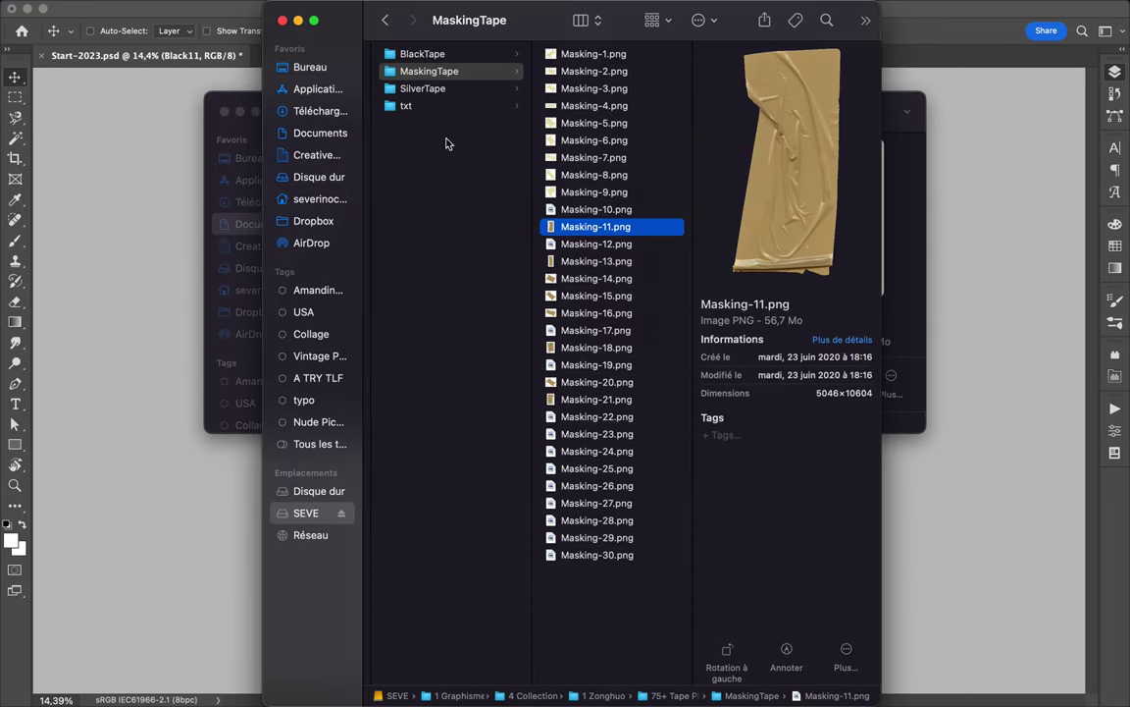
Step: Place the Black13 tape image from the BlackTape folder and scale it down at the left
click(422, 54)
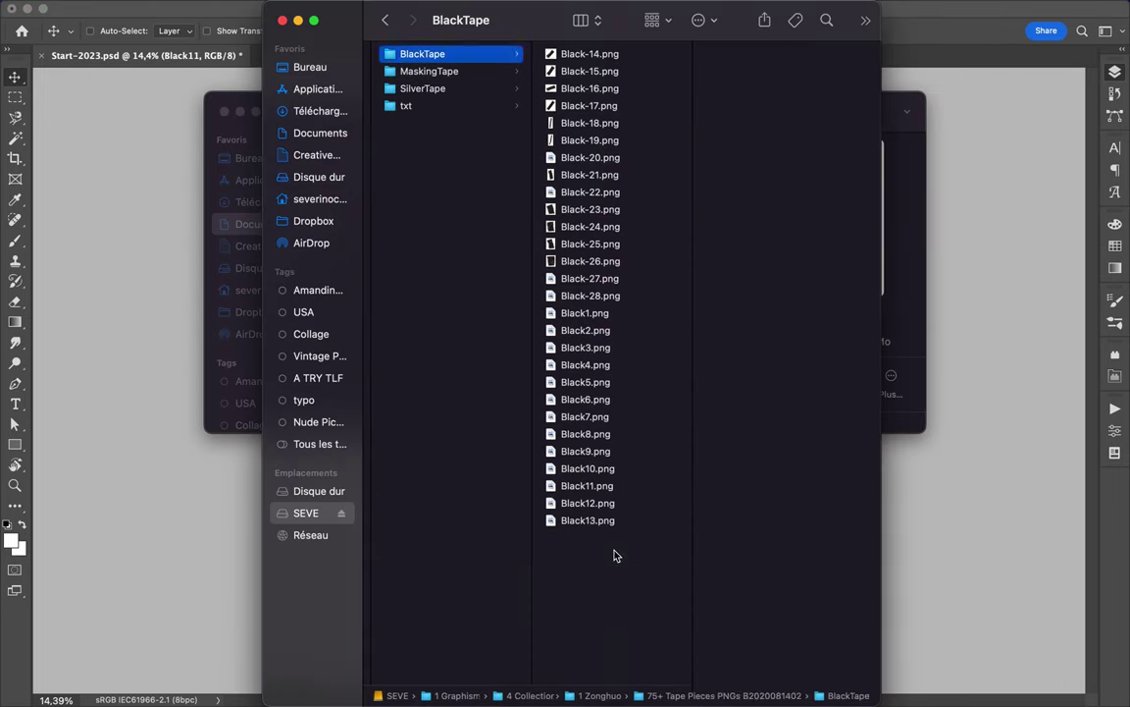
click(592, 520)
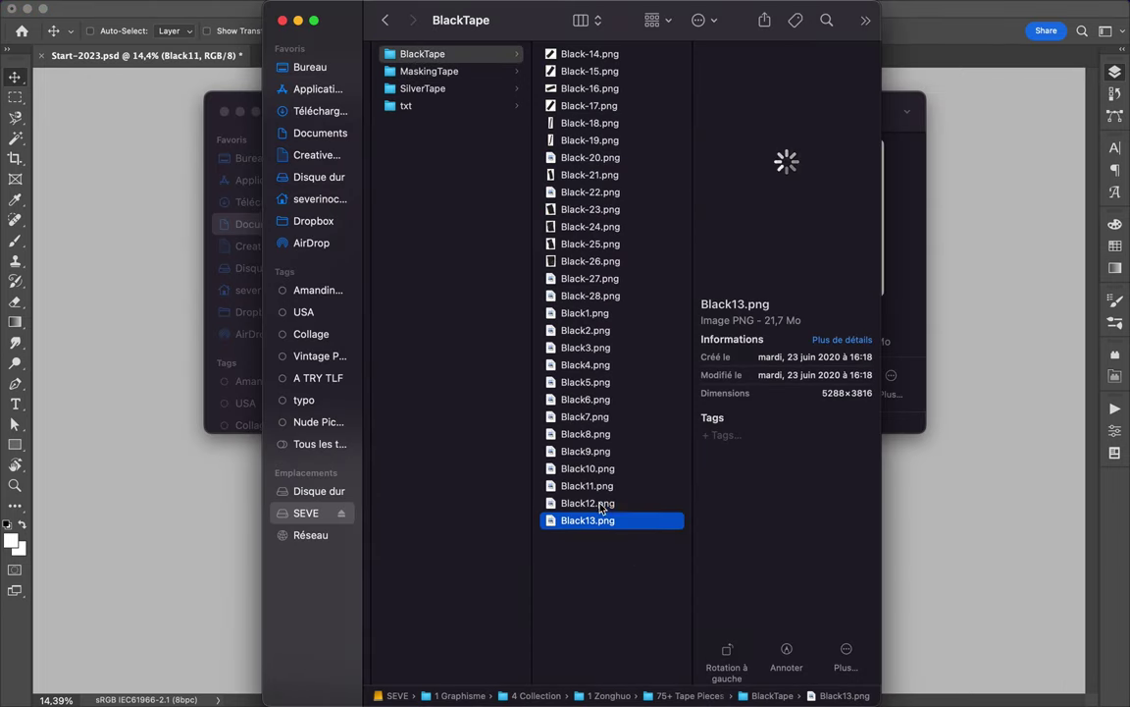
key(Return)
drag(764, 380, 475, 397)
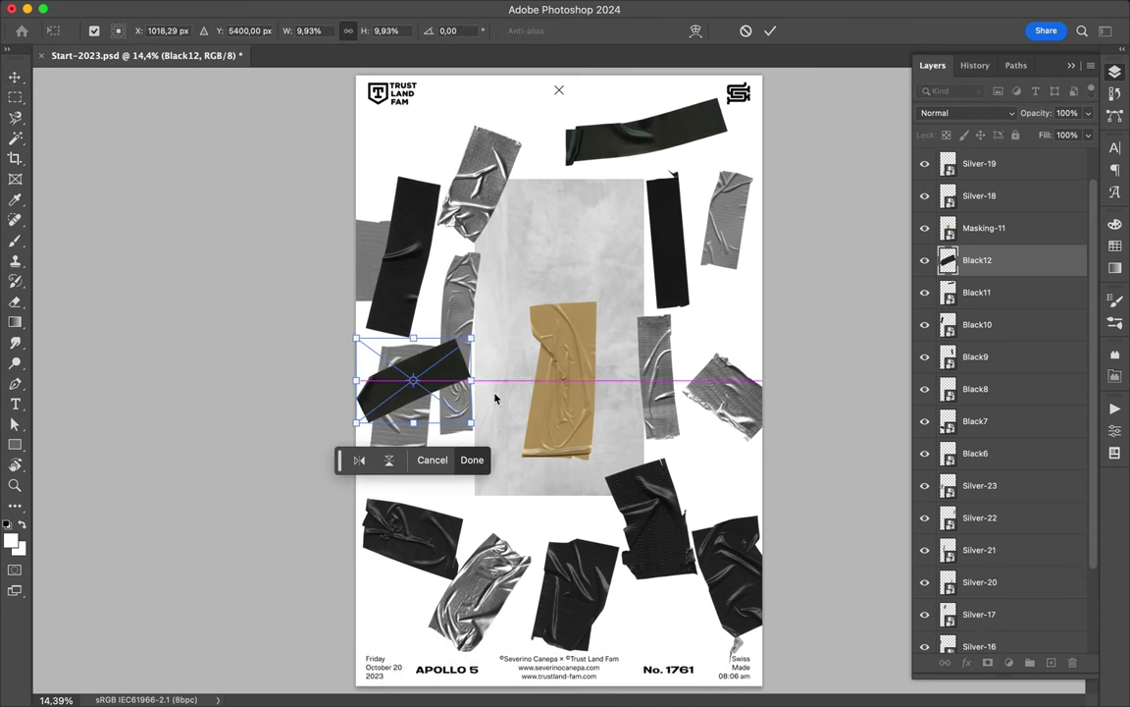
drag(620, 397, 506, 390)
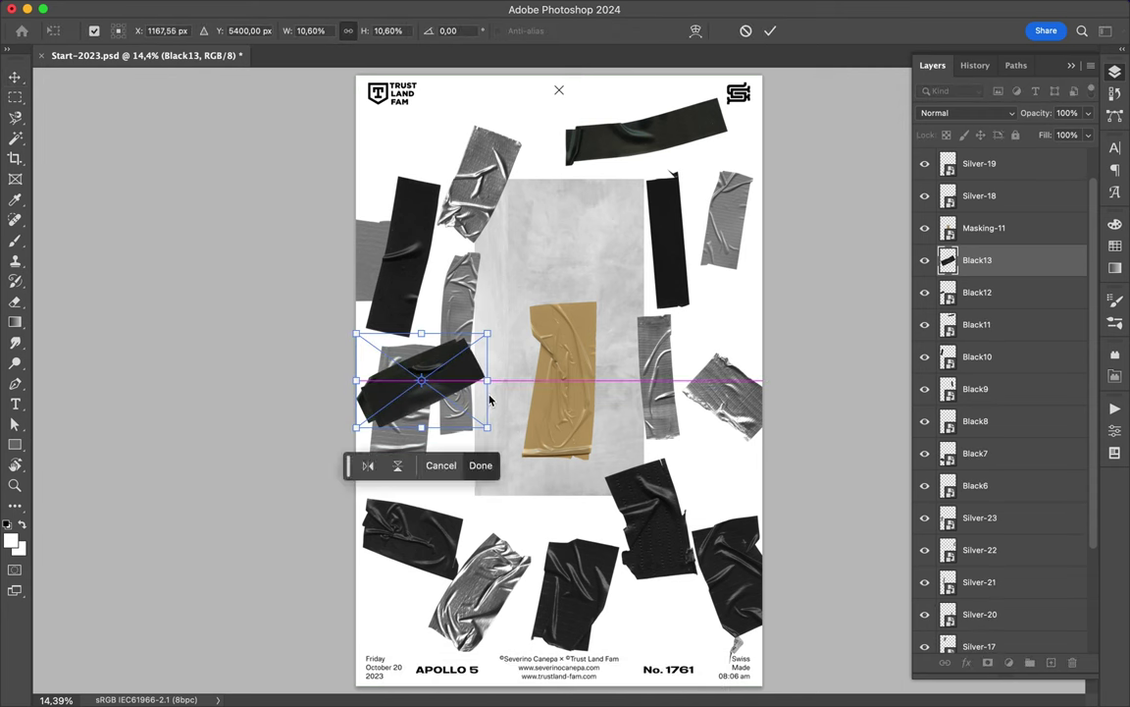
key(Return)
key(alt+bracketright)
Step: Shift the masking tape piece up and rotate the Black8 strip about 32 degrees
click(515, 31)
click(559, 176)
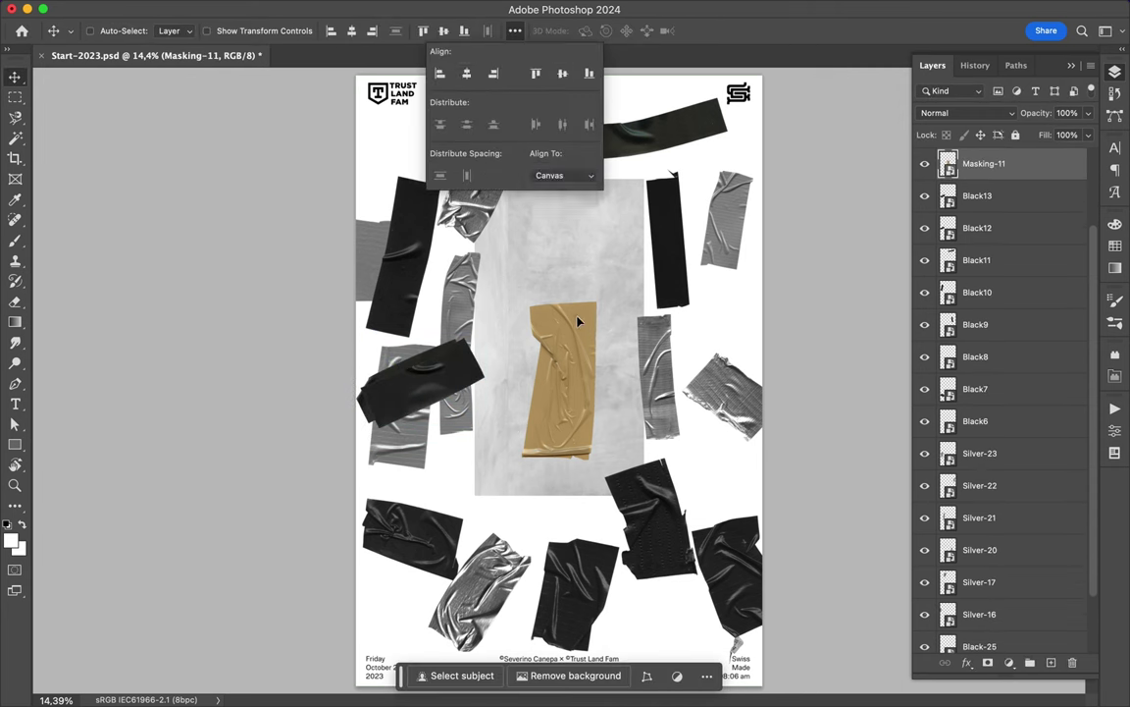
drag(579, 353, 579, 314)
ctrl+click(727, 550)
key(ctrl+t)
drag(780, 589, 785, 510)
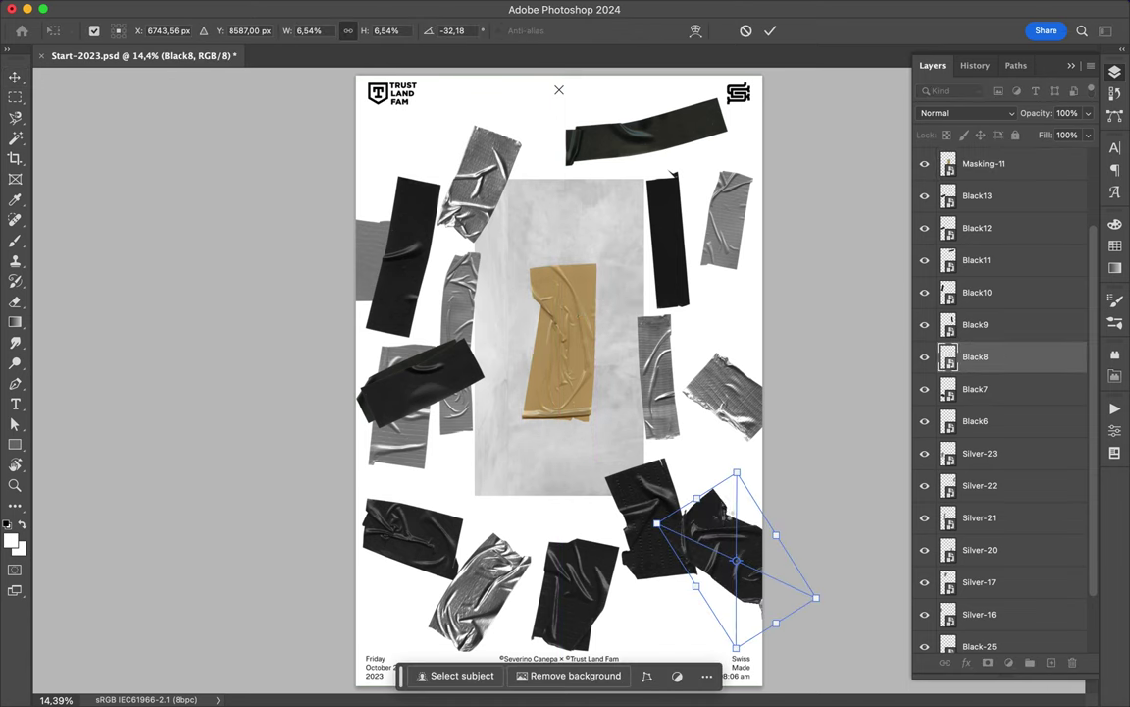
key(Return)
Step: Move Black6 below the panel, shift and rescale Black13, send Black12 top-left, and nudge Silver-20 down
drag(691, 583, 579, 530)
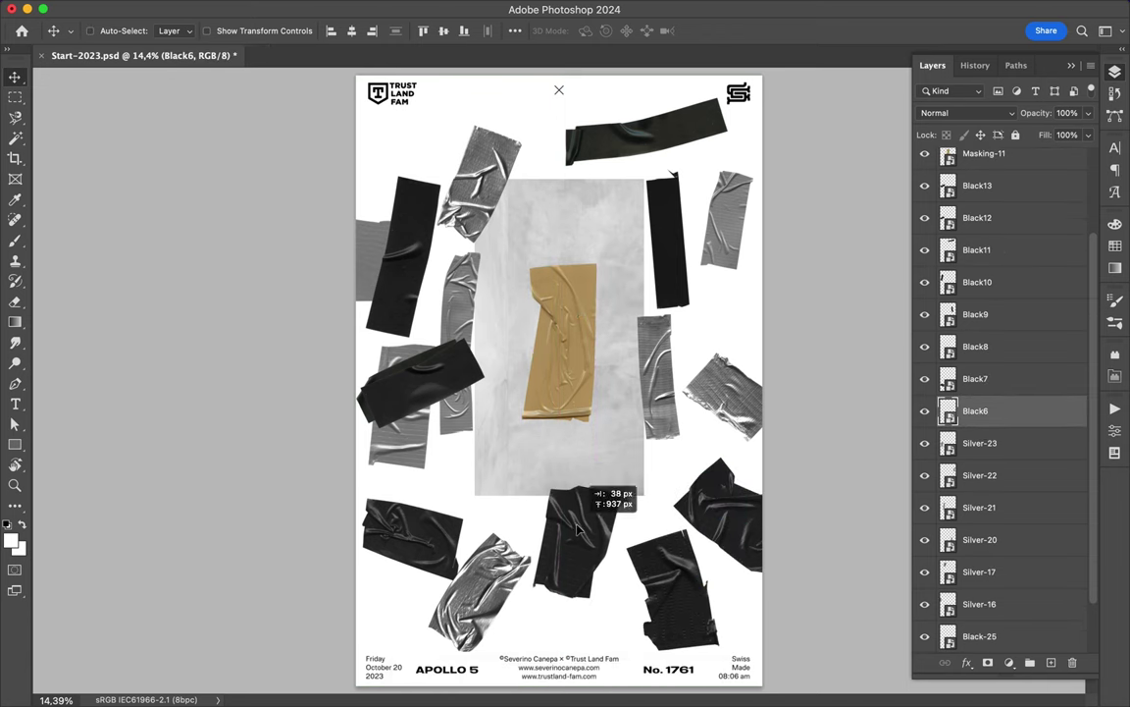
ctrl+click(422, 383)
drag(422, 382, 486, 471)
key(ctrl+t)
drag(544, 427, 517, 442)
key(Return)
drag(434, 382, 429, 138)
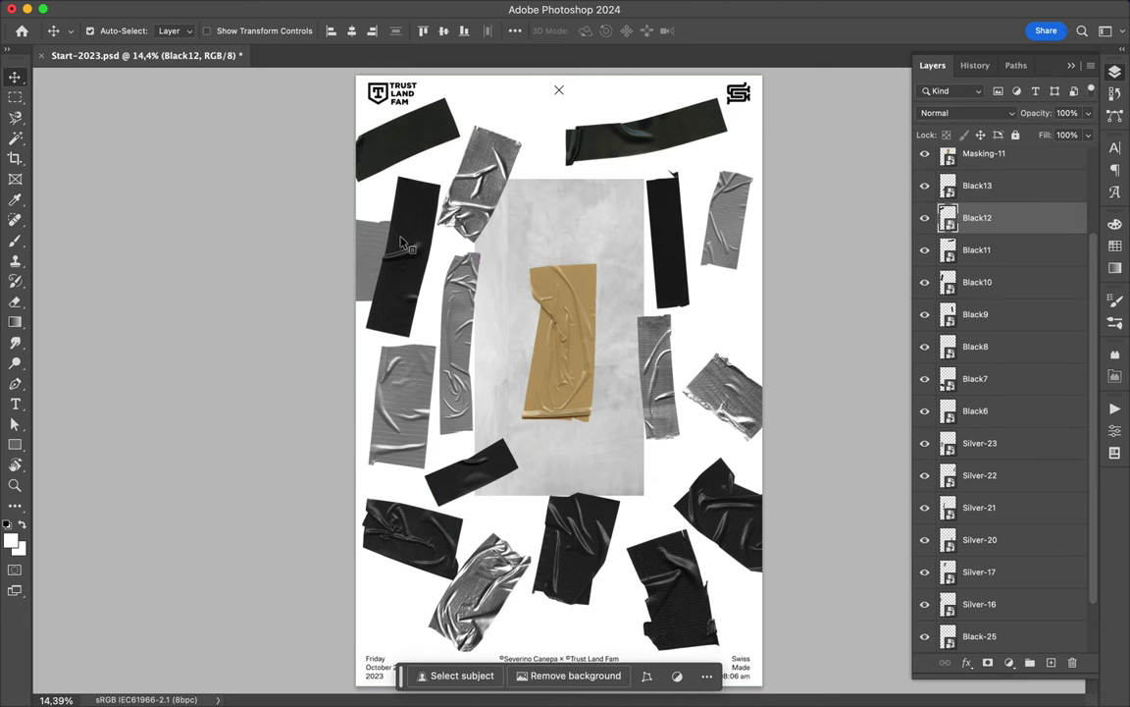
drag(653, 371, 652, 410)
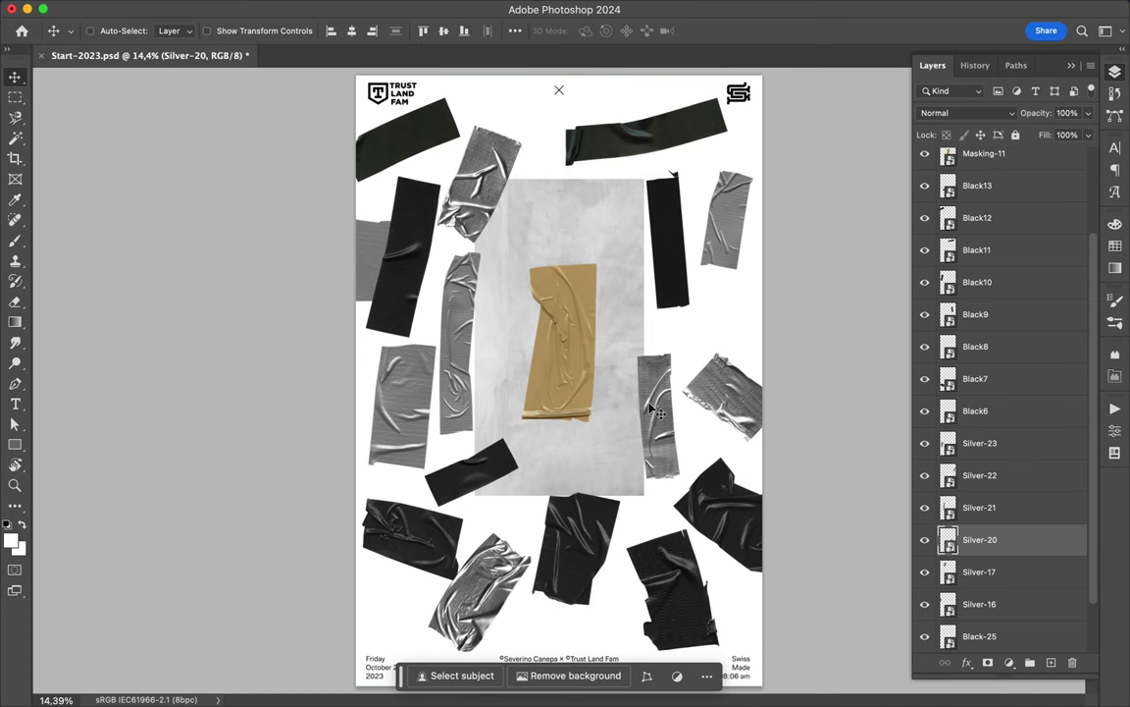
Step: Place the Silver-10 tape, shrink it and position it at the poster's top
mouse_move(530, 695)
click(472, 684)
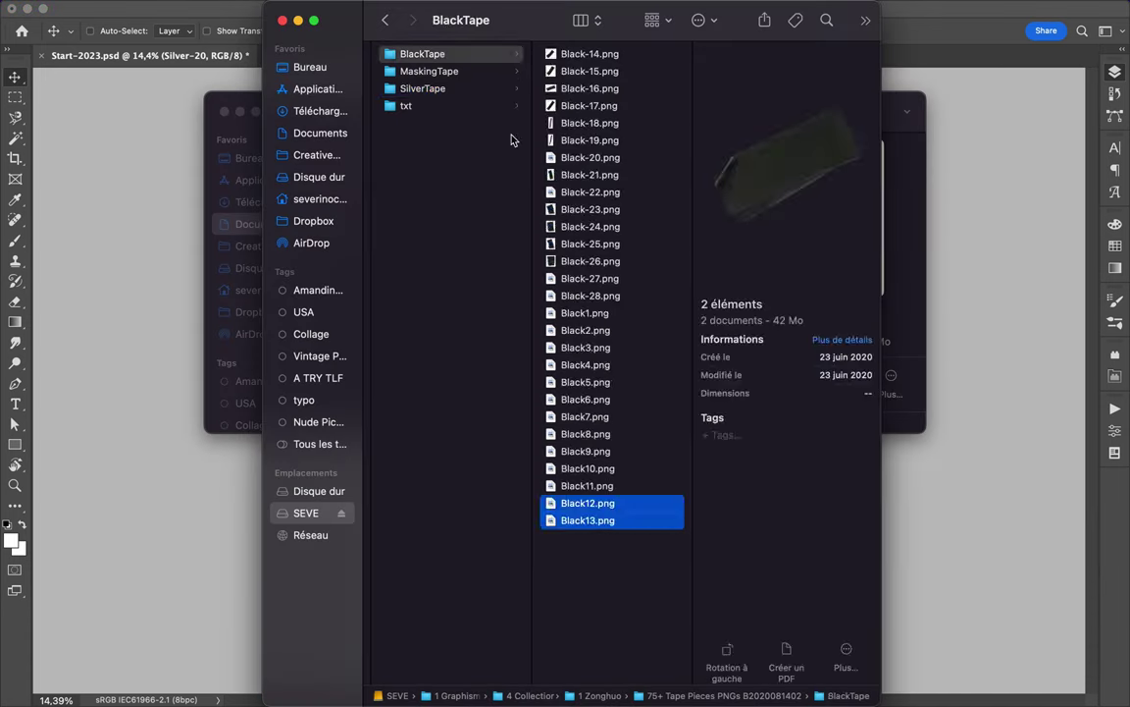
click(422, 88)
click(589, 192)
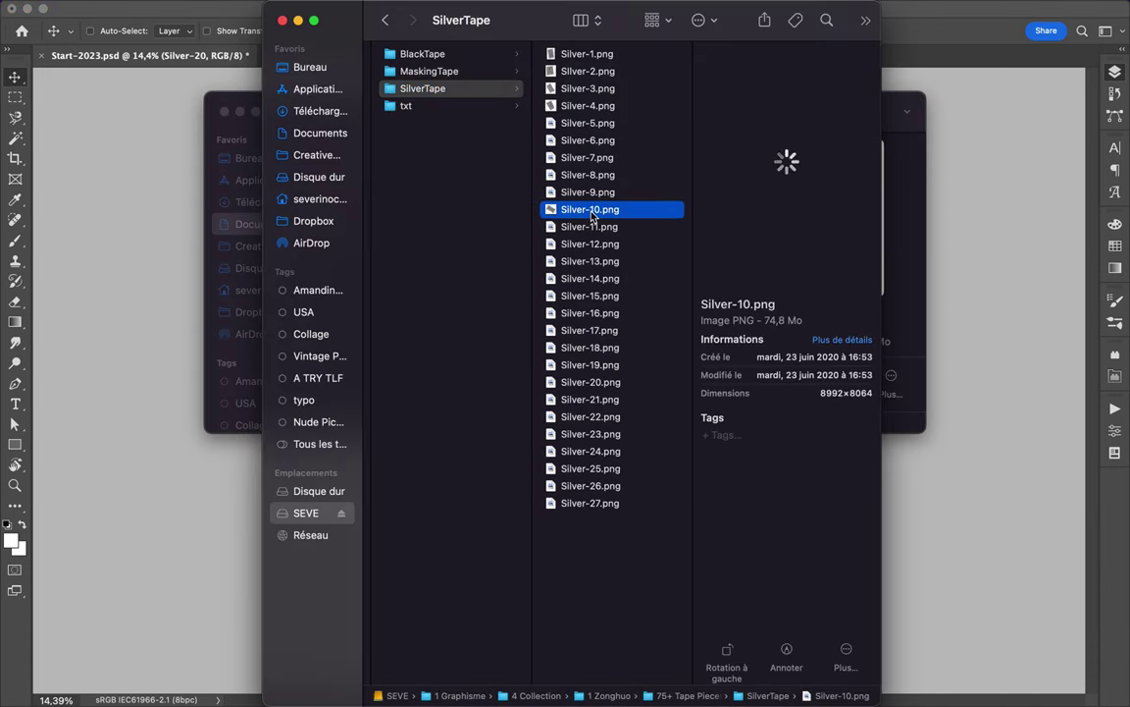
drag(592, 216, 221, 456)
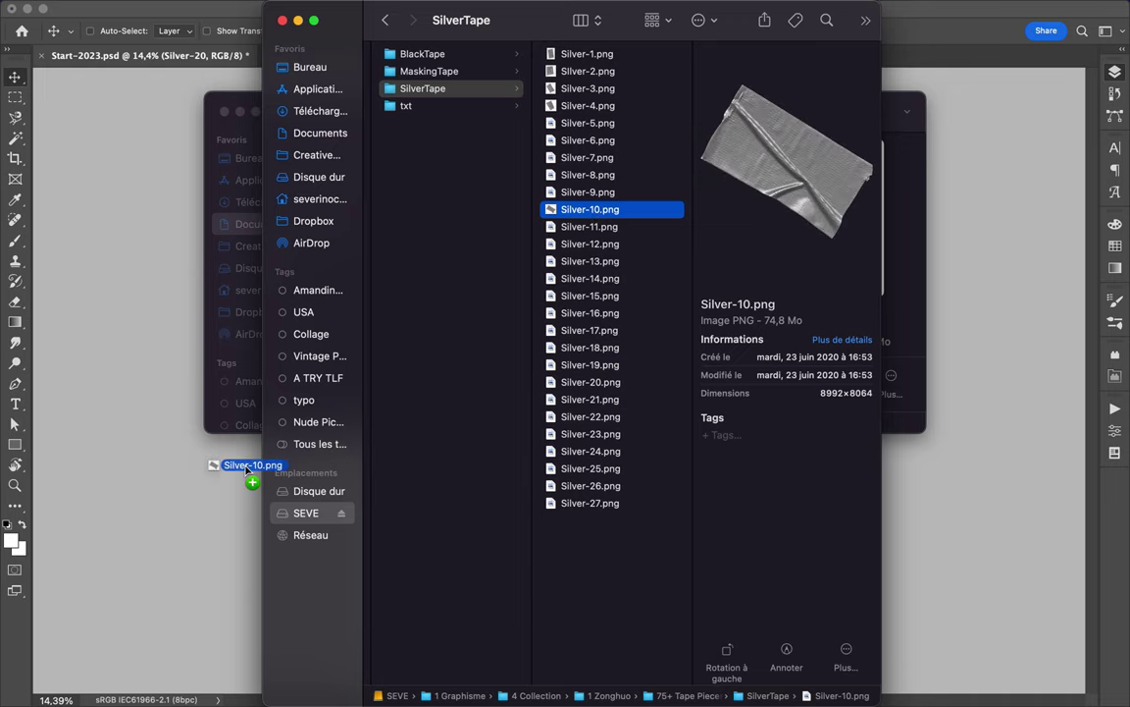
mouse_move(776, 564)
mouse_down()
mouse_move(476, 261)
mouse_move(531, 121)
mouse_up()
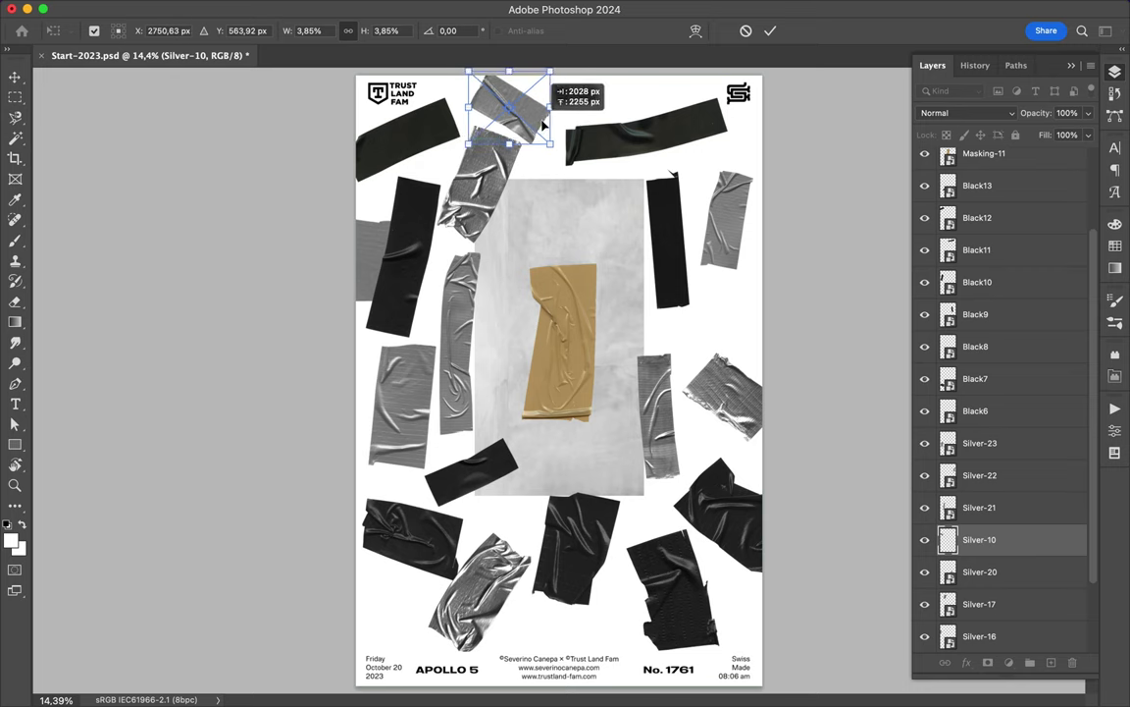
key(Return)
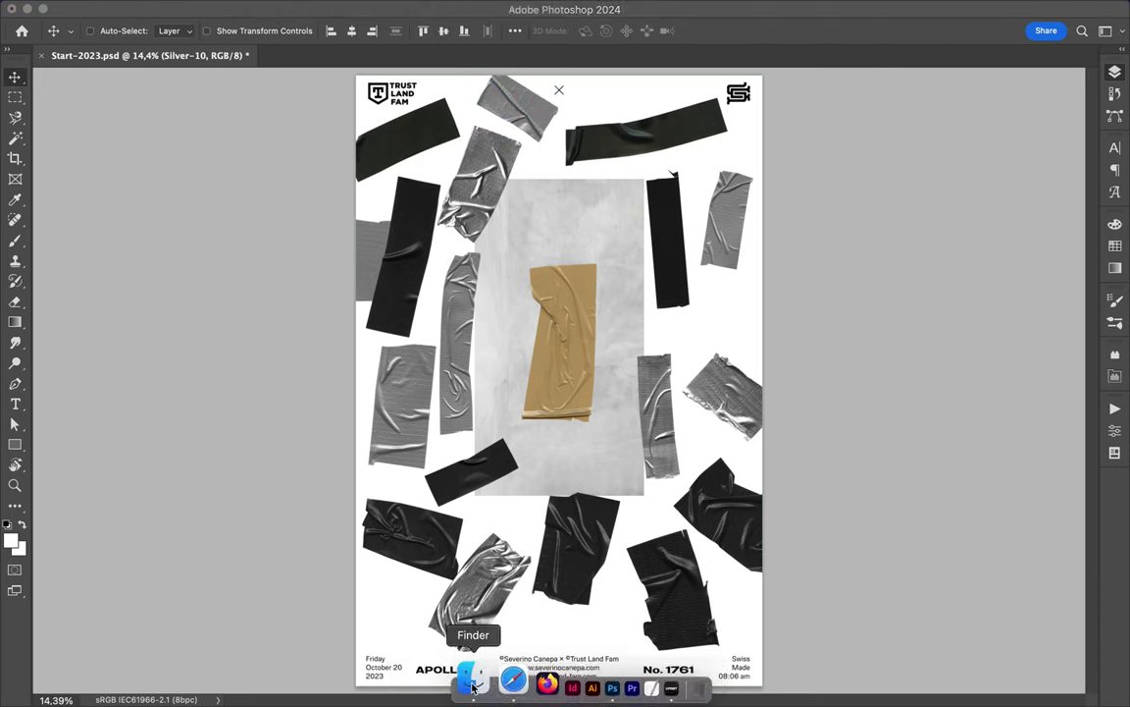
Step: Place Black-18 as a rotated strip and duplicate it to the poster's bottom-left
click(472, 687)
drag(190, 420, 189, 422)
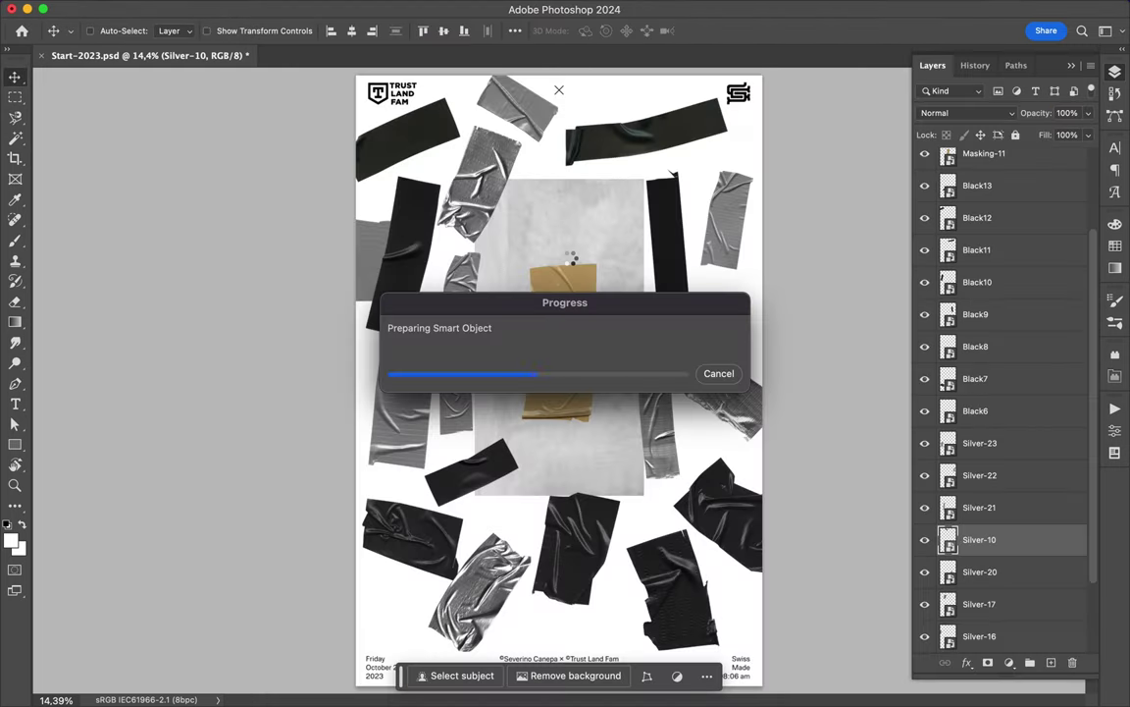
mouse_move(517, 68)
mouse_down()
mouse_move(578, 432)
mouse_move(714, 496)
mouse_up()
key(Return)
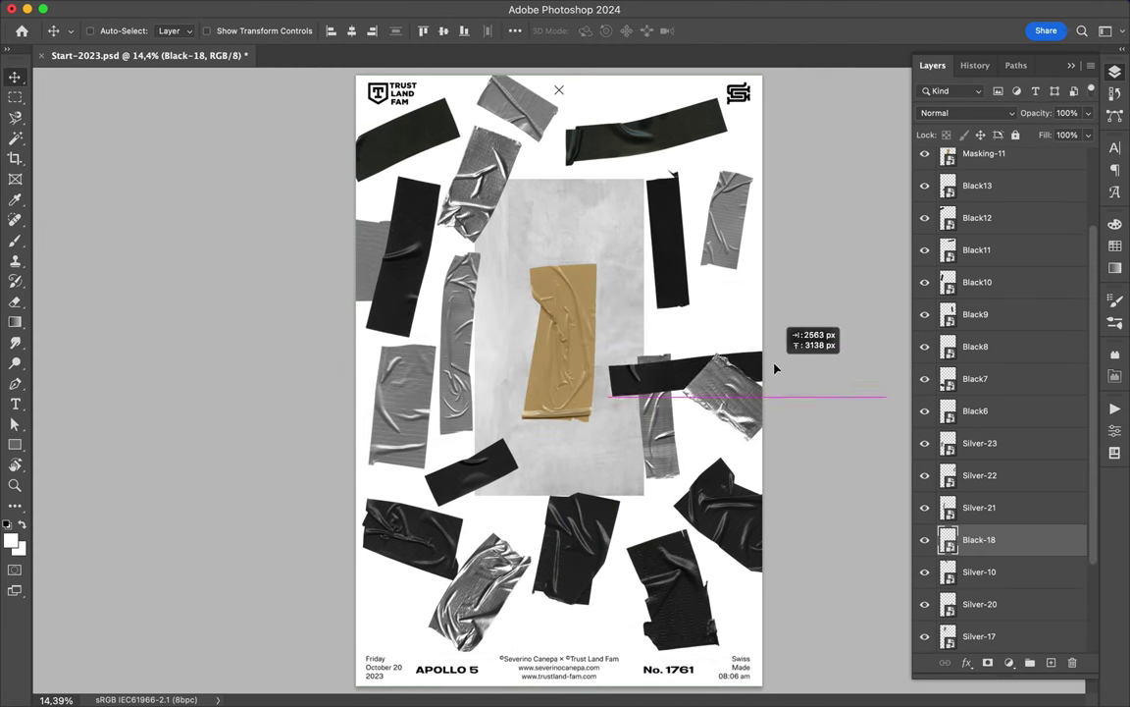
drag(731, 332, 481, 512)
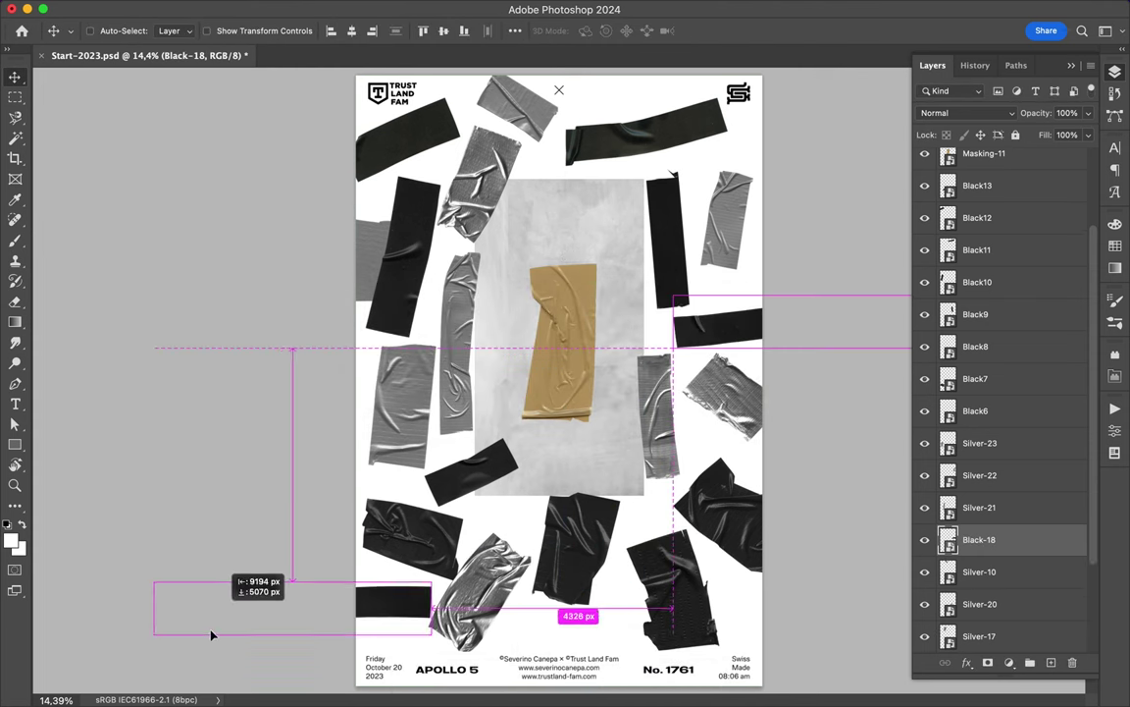
Step: Enable layer auto-select and pick the silver and black tape pieces near the bottom
ctrl+click(472, 521)
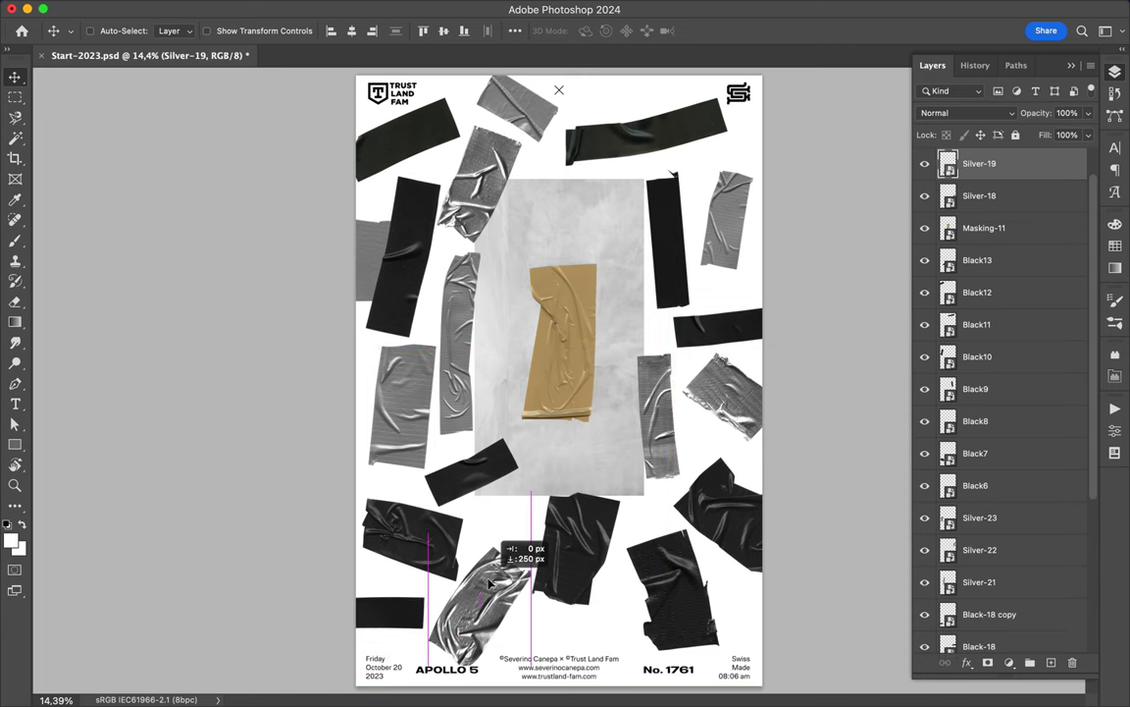
ctrl+click(498, 489)
click(586, 515)
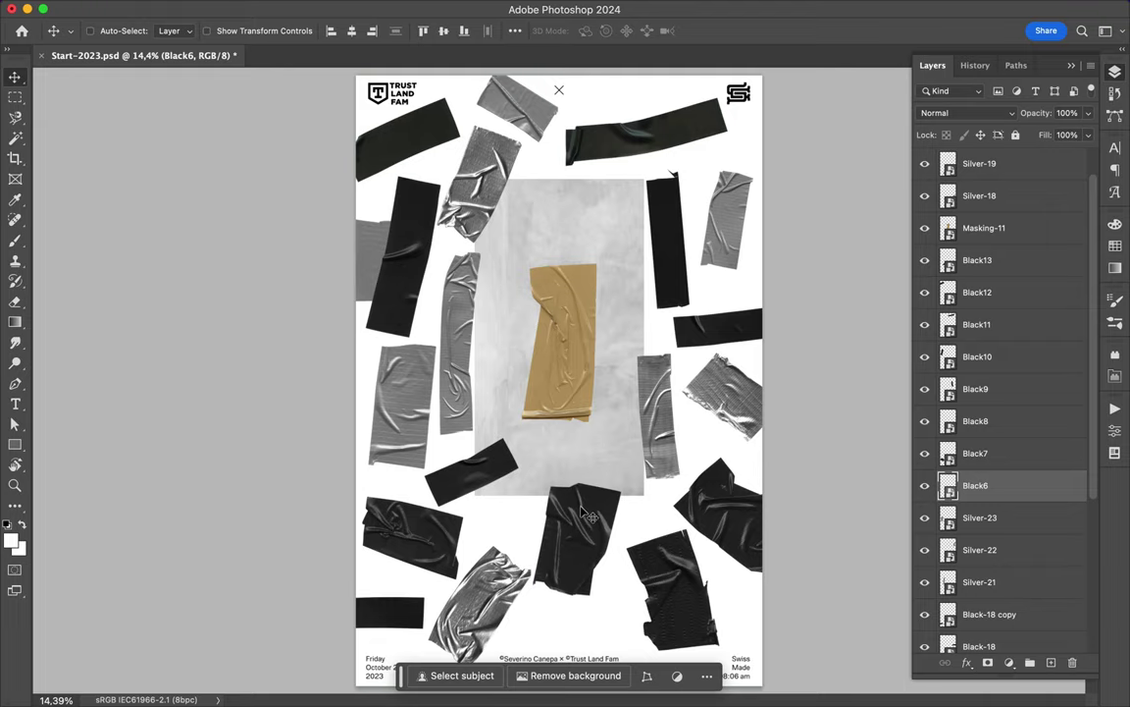
Step: Save, then place the Silver-23 tape scaled down at the poster's top centre
key(ctrl+s)
click(467, 663)
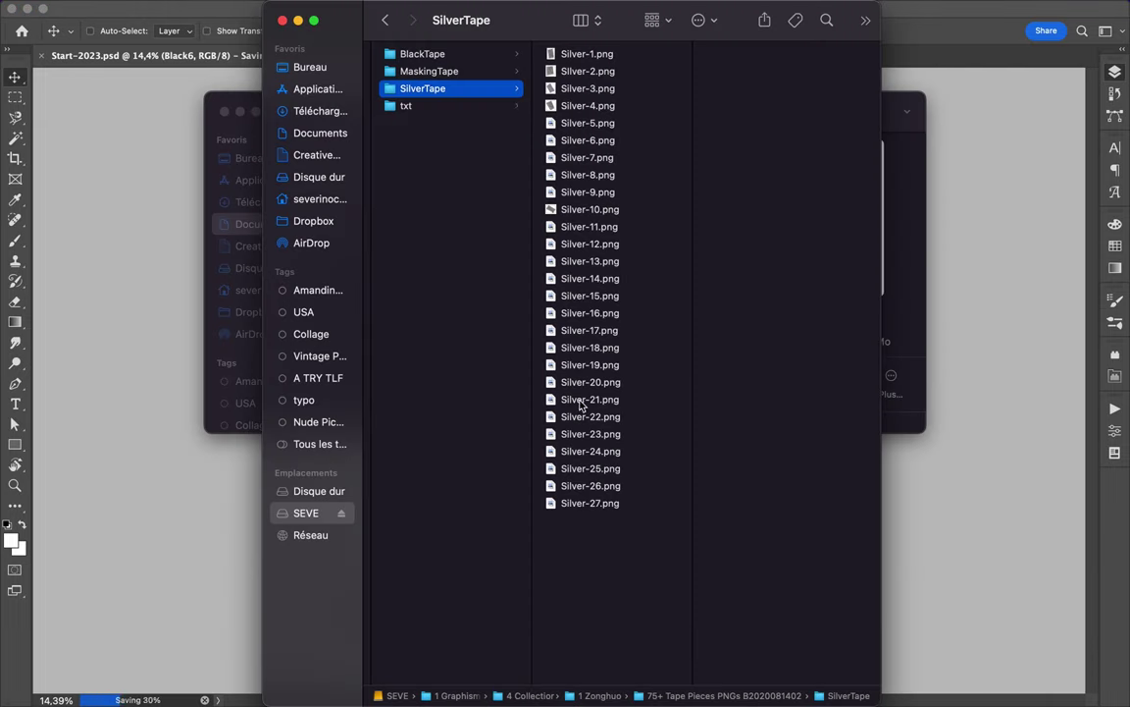
click(588, 437)
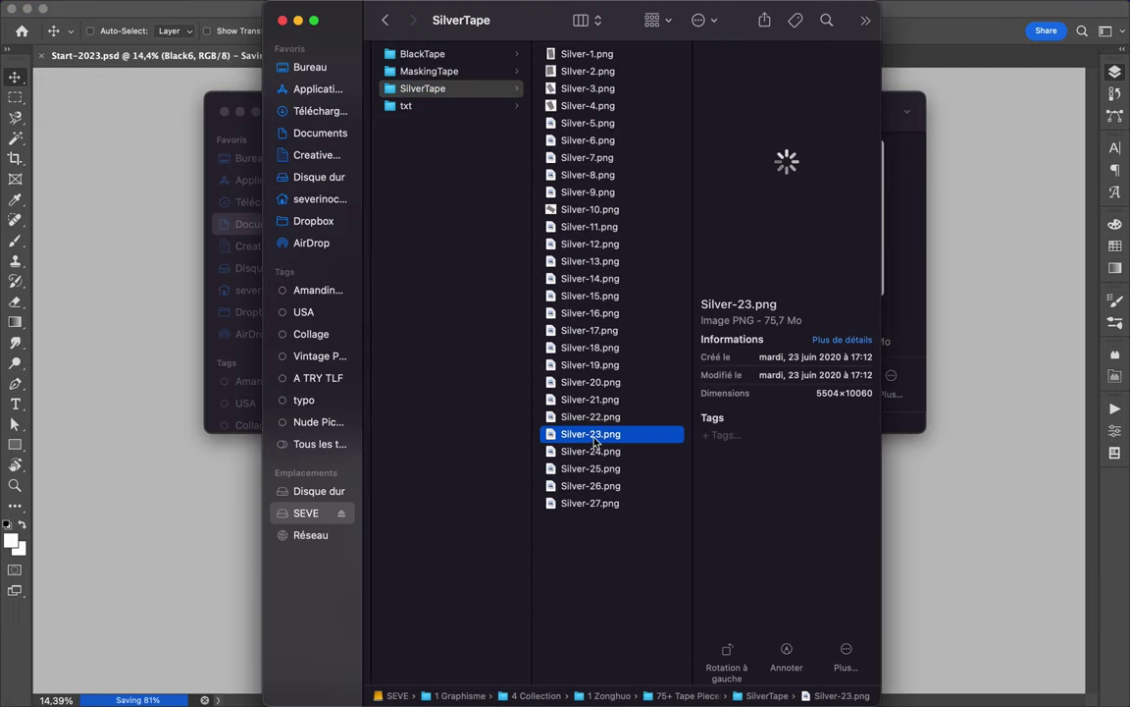
drag(588, 444, 539, 365)
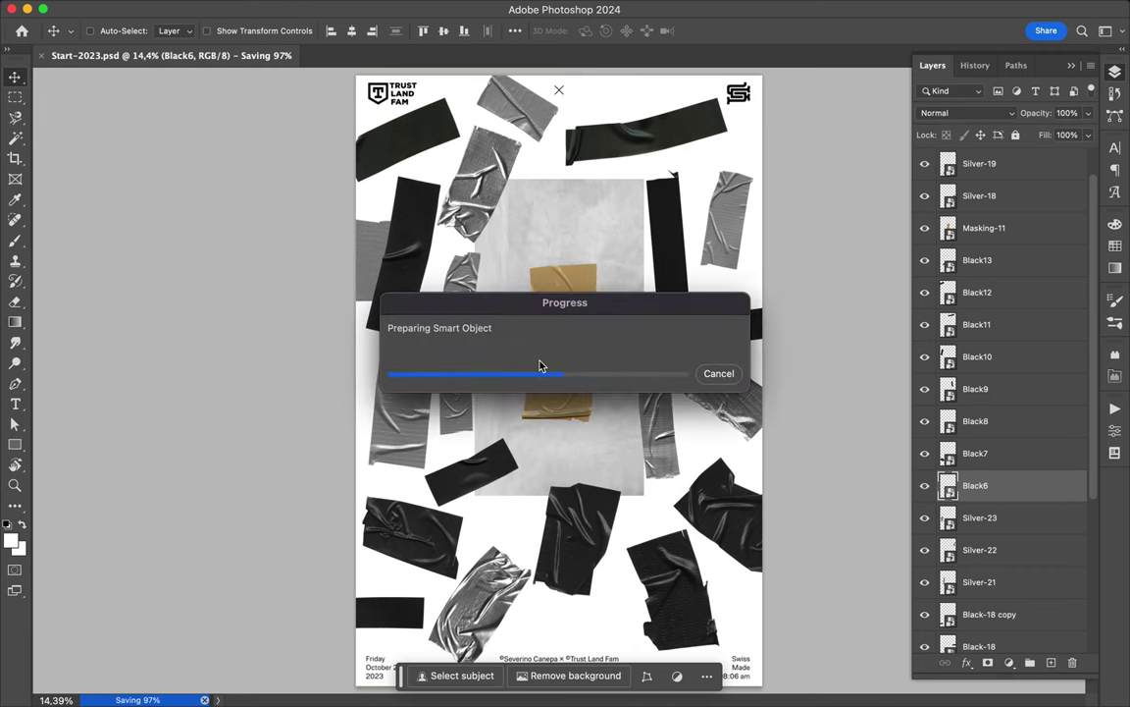
mouse_move(734, 76)
mouse_down()
mouse_move(543, 397)
mouse_move(473, 602)
mouse_move(608, 98)
mouse_move(629, 94)
mouse_up()
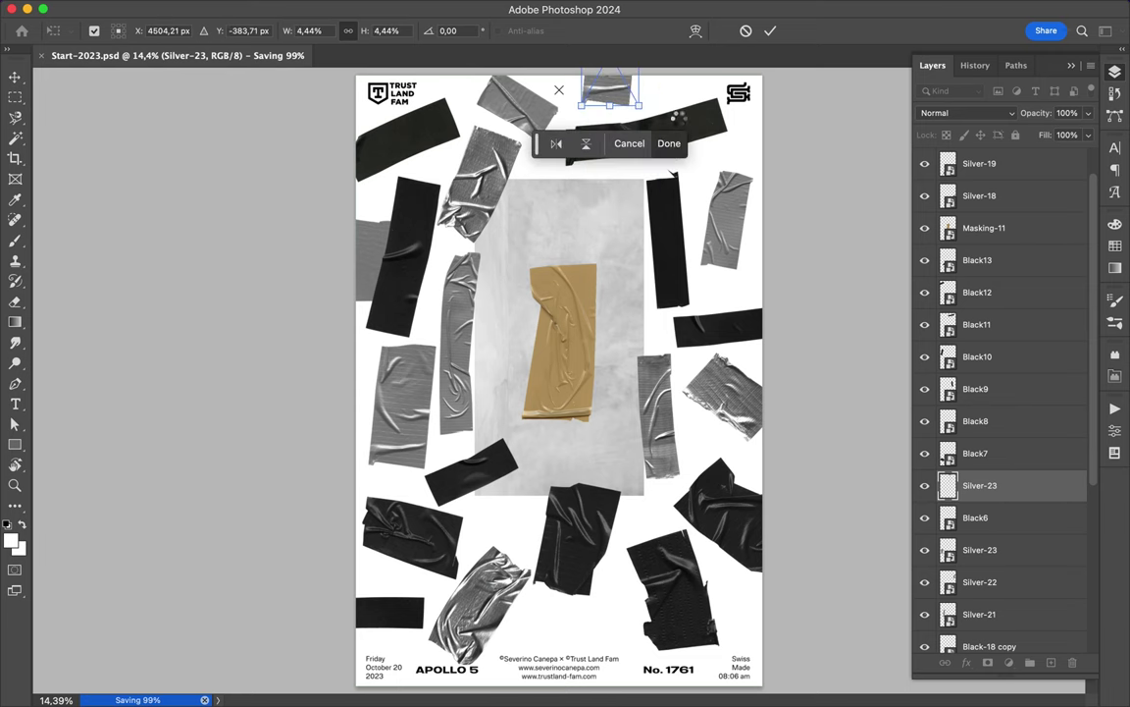
key(Return)
click(678, 144)
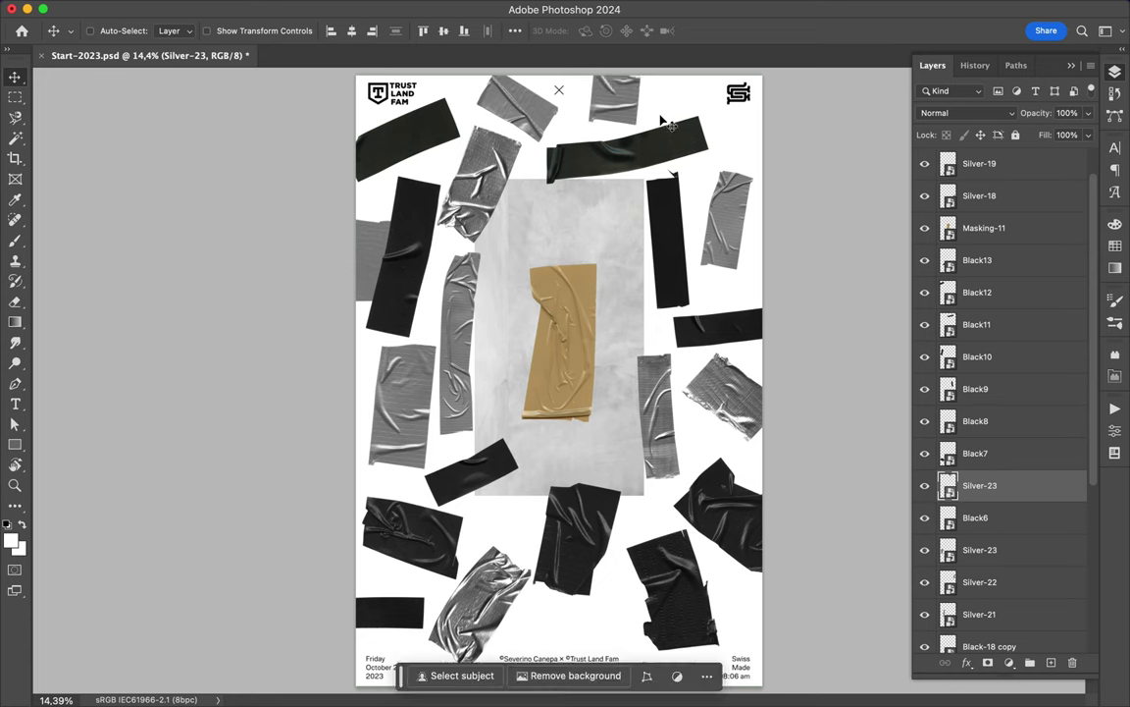
Step: Select the Background layer and draw a rectangle covering the whole poster
scroll(605, 341, down, 2)
scroll(1008, 589, down, 5)
click(1009, 635)
drag(359, 87, 757, 674)
Step: Try light grey, mid grey and black fills on the full-poster rectangle
click(173, 30)
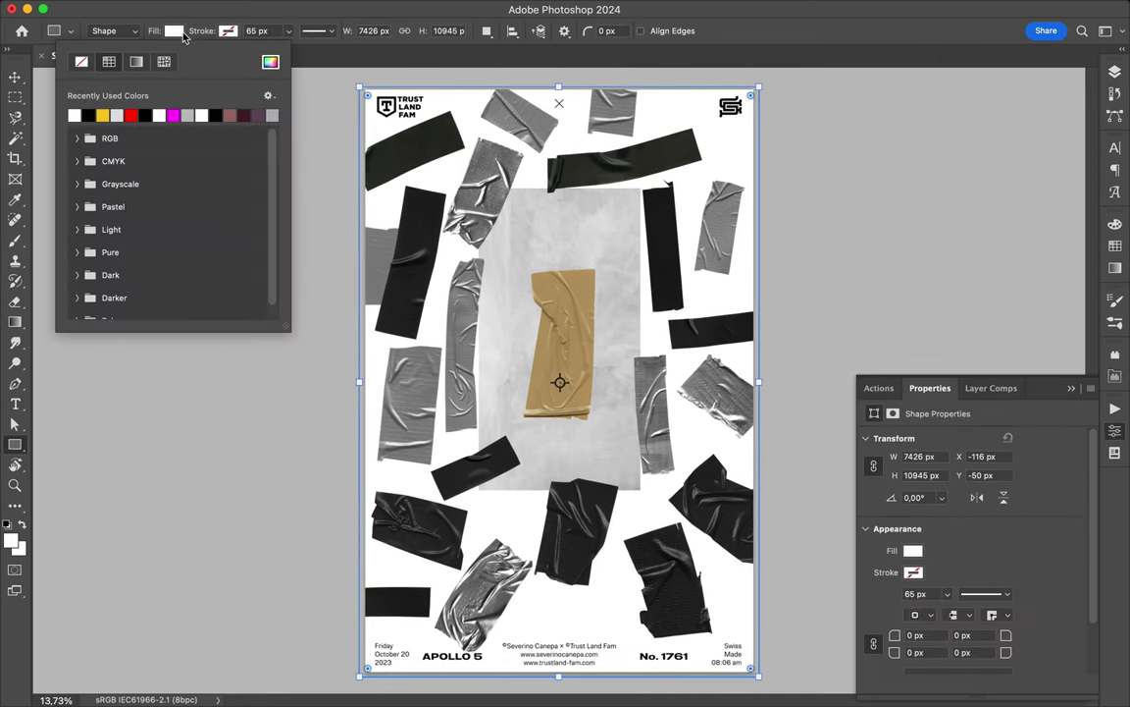
click(270, 61)
key(Return)
click(270, 63)
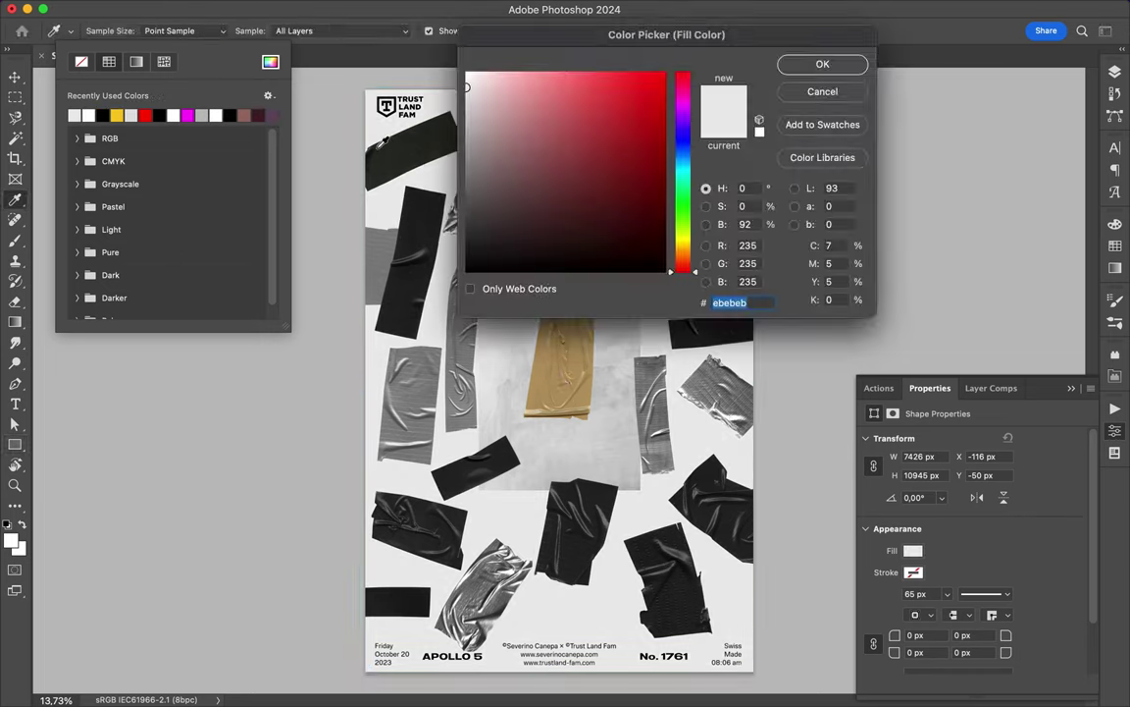
click(830, 69)
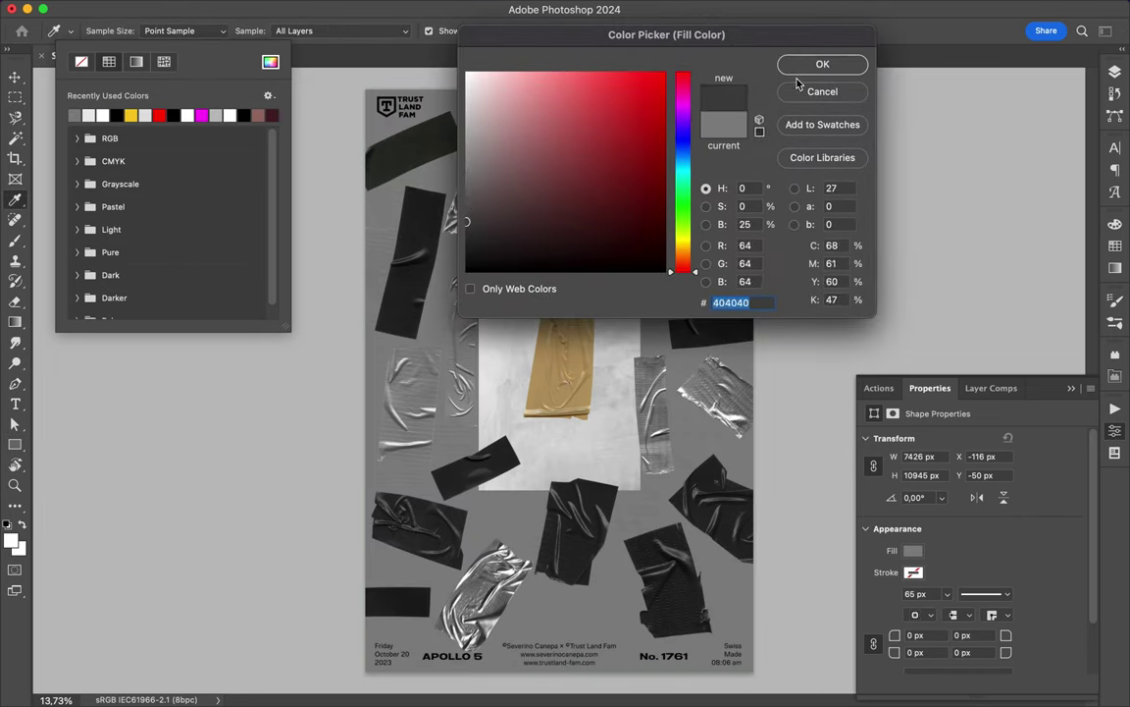
click(805, 70)
click(269, 62)
key(Return)
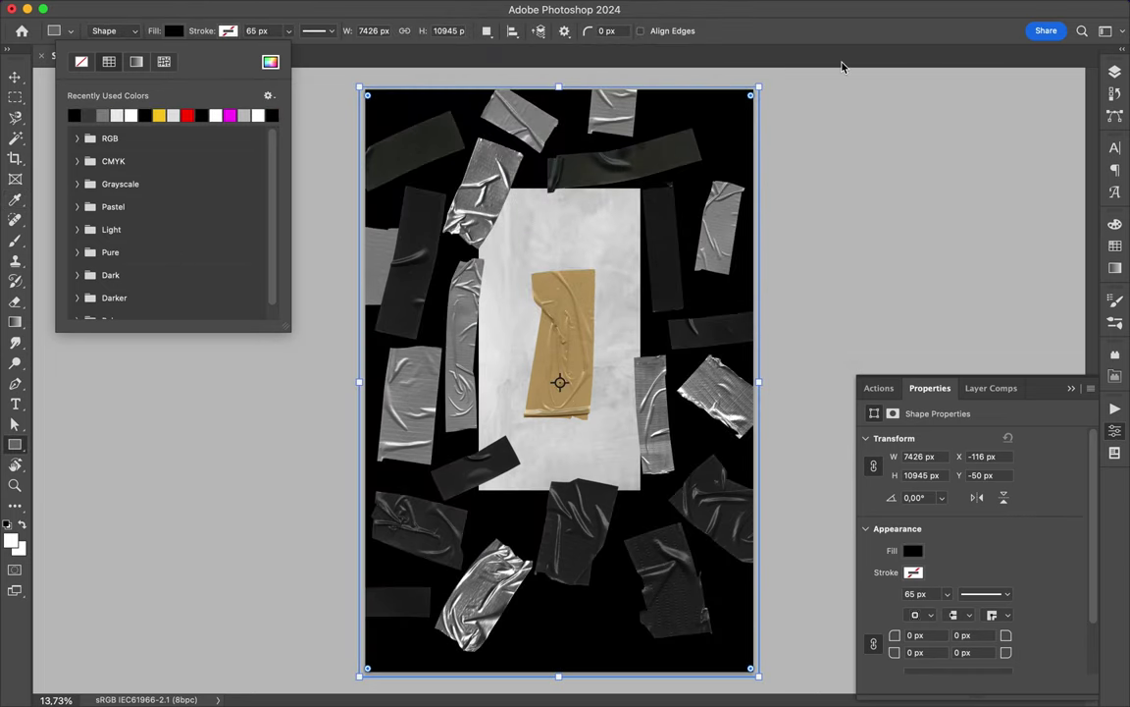
Step: Set the rectangle's fill to dark grey #404040 and hide the Rectangle 3 layer
click(270, 62)
click(825, 66)
click(270, 62)
click(805, 65)
click(1115, 71)
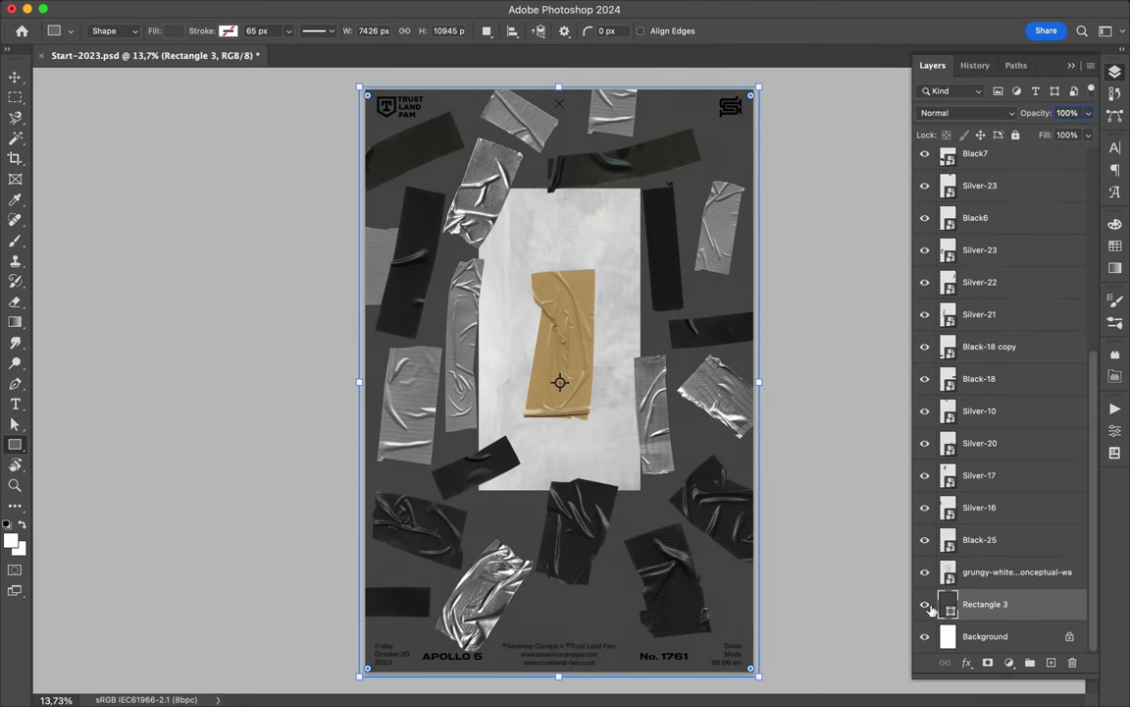
click(925, 605)
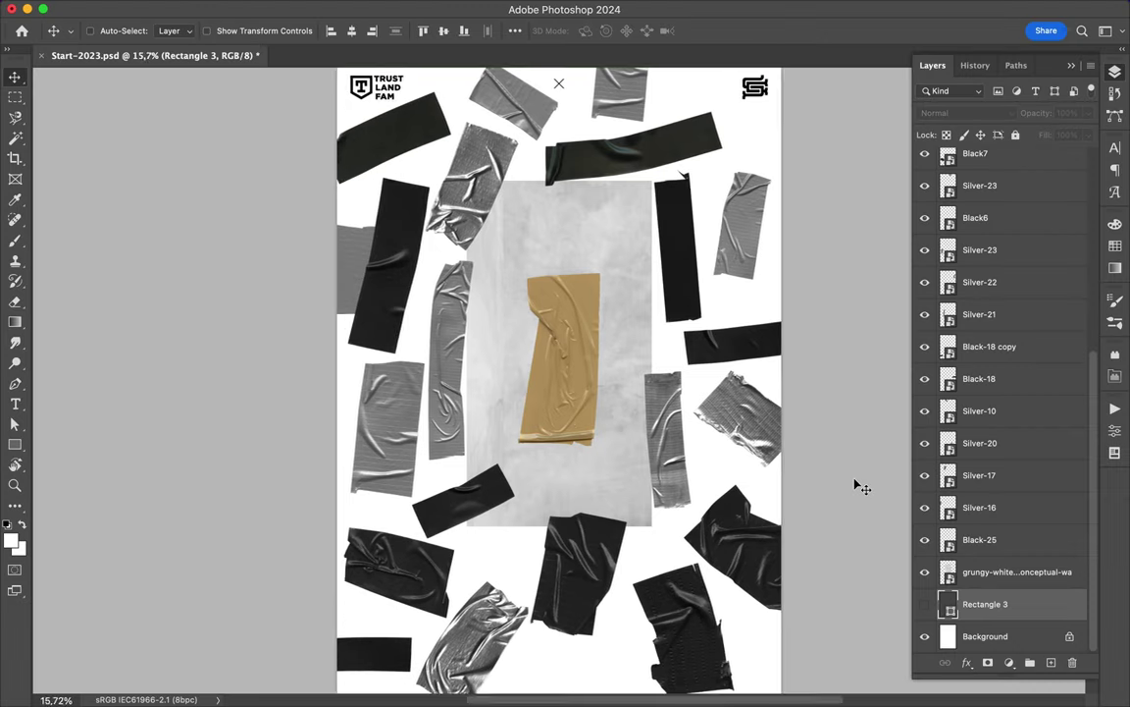
scroll(861, 486, down, 2)
Step: Save the tape collage poster document with Cmd+S
key(super+s)
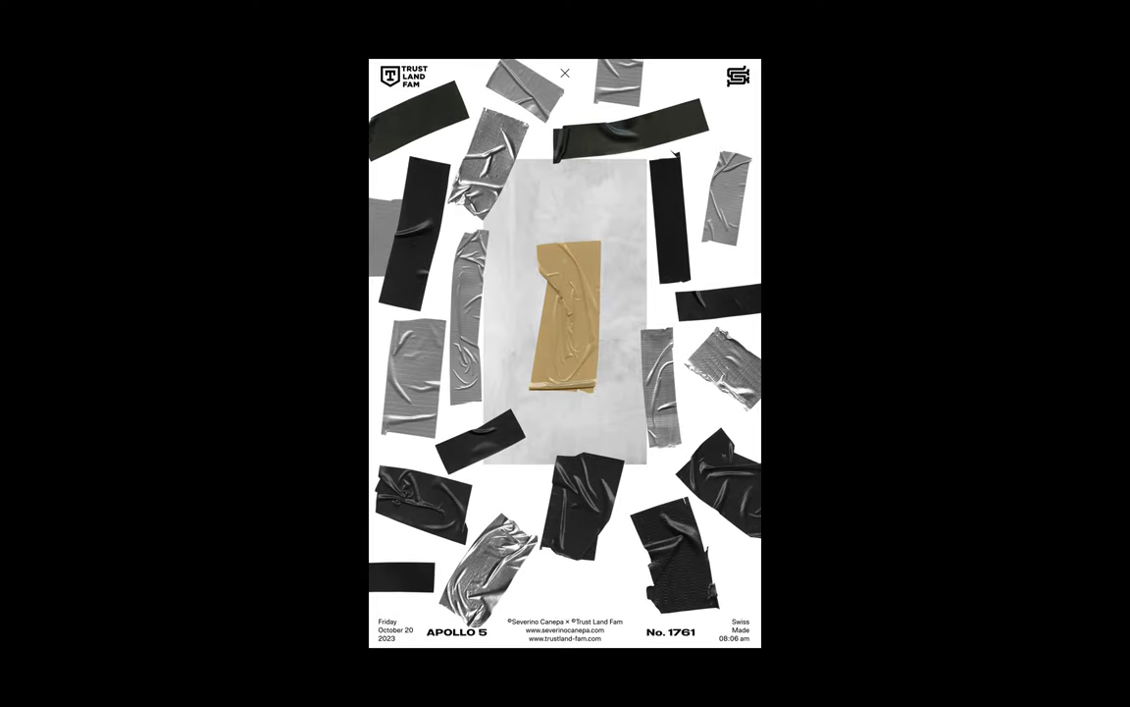